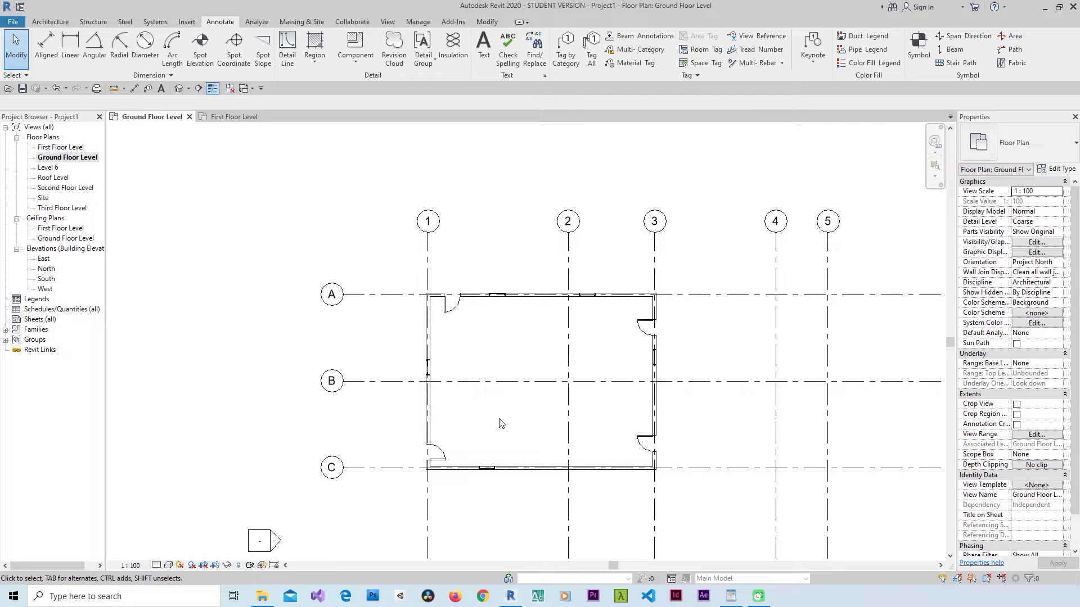
- Select the Ground Floor Level floor plan, open its Visibility/Graphic Overrides through the view properties, and close the dialog
click(49, 159)
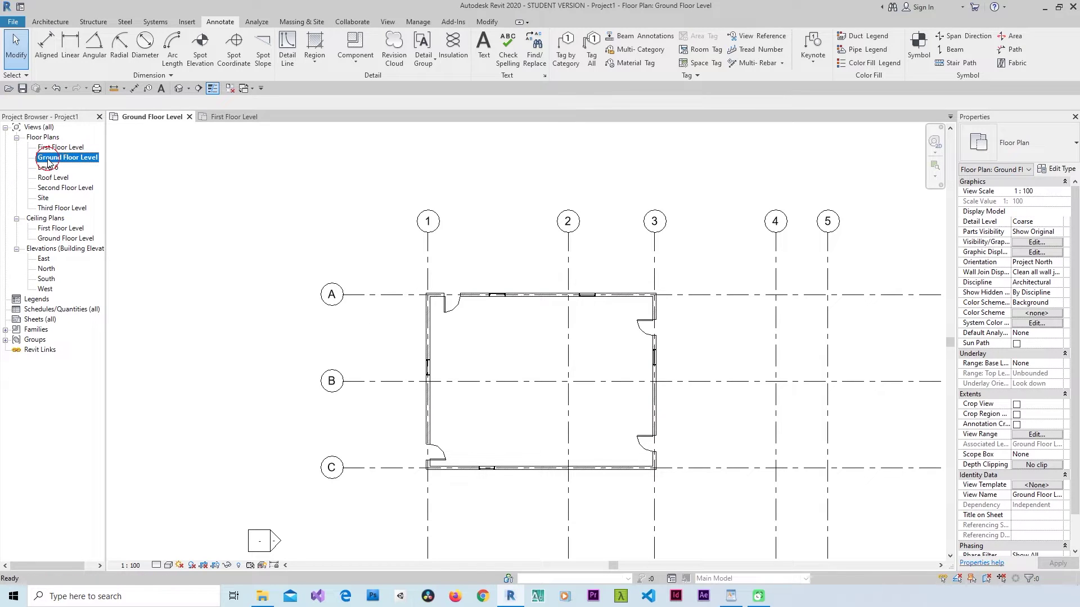
click(52, 167)
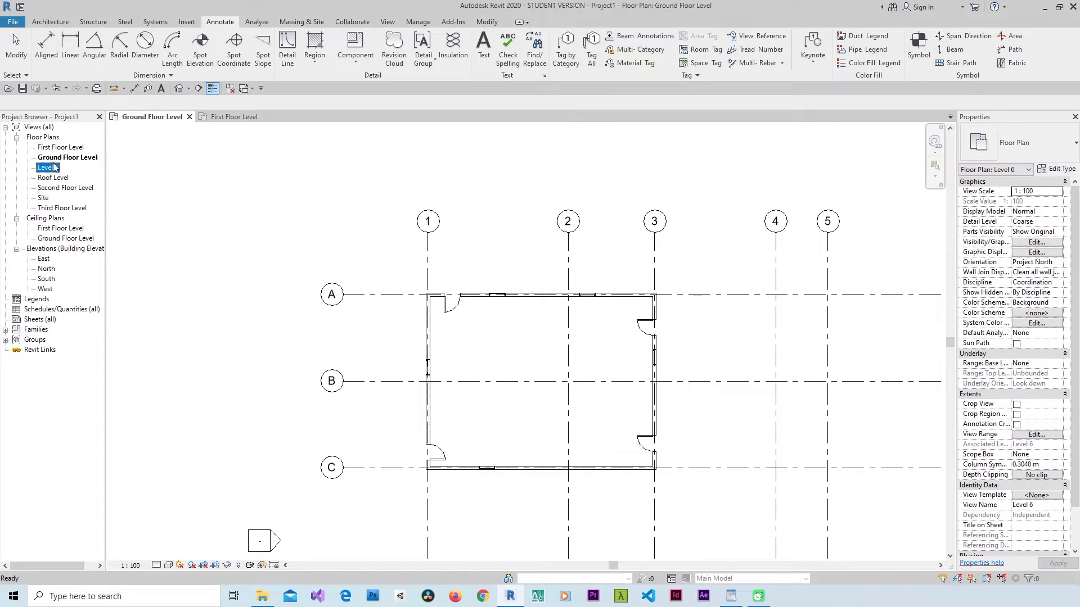
click(68, 159)
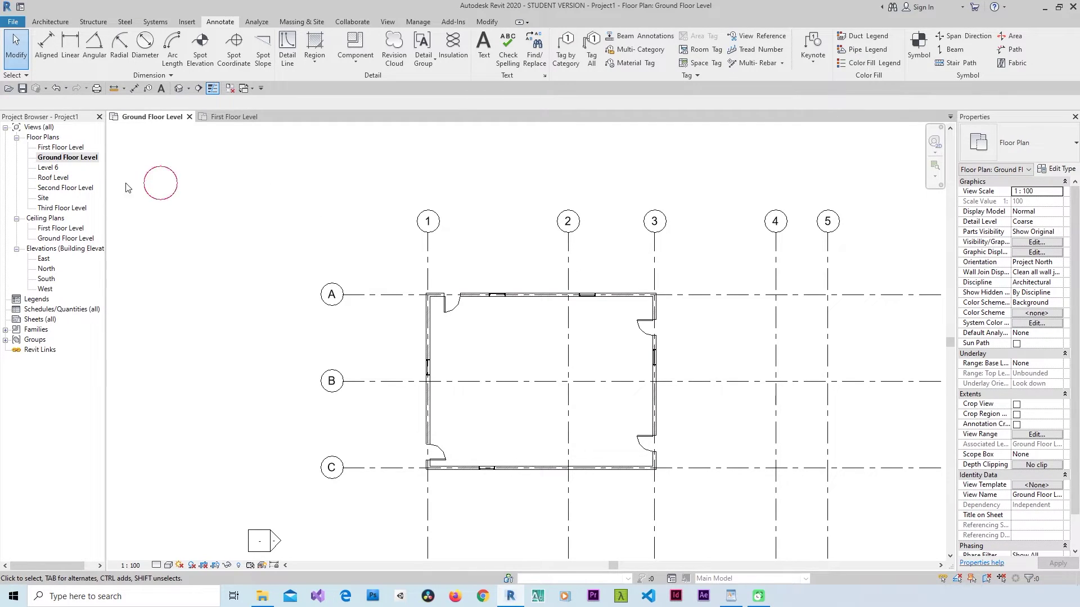
click(86, 159)
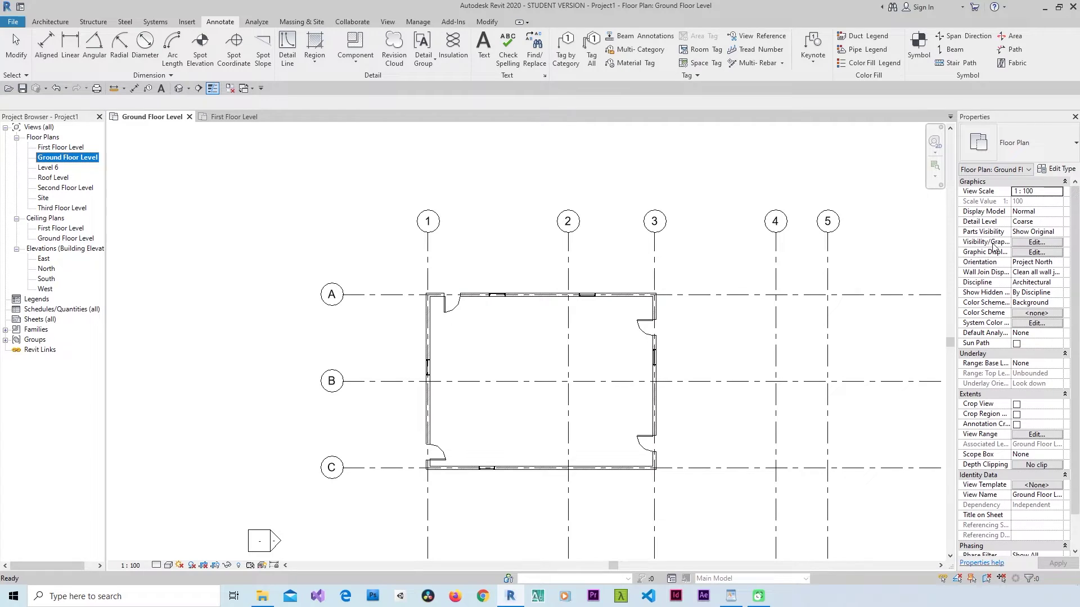
click(1036, 243)
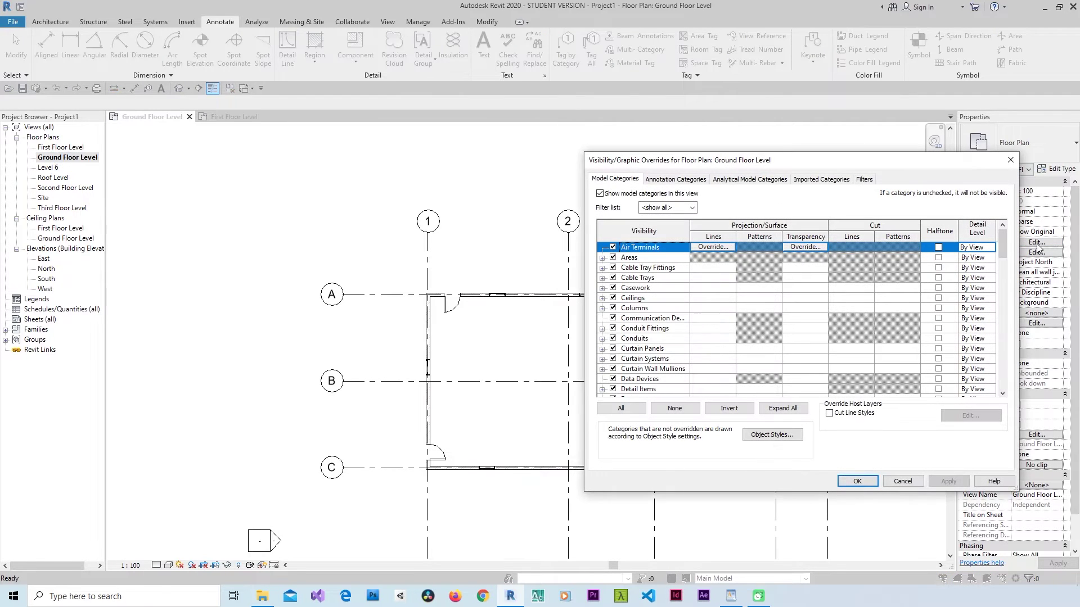
drag(647, 167, 426, 174)
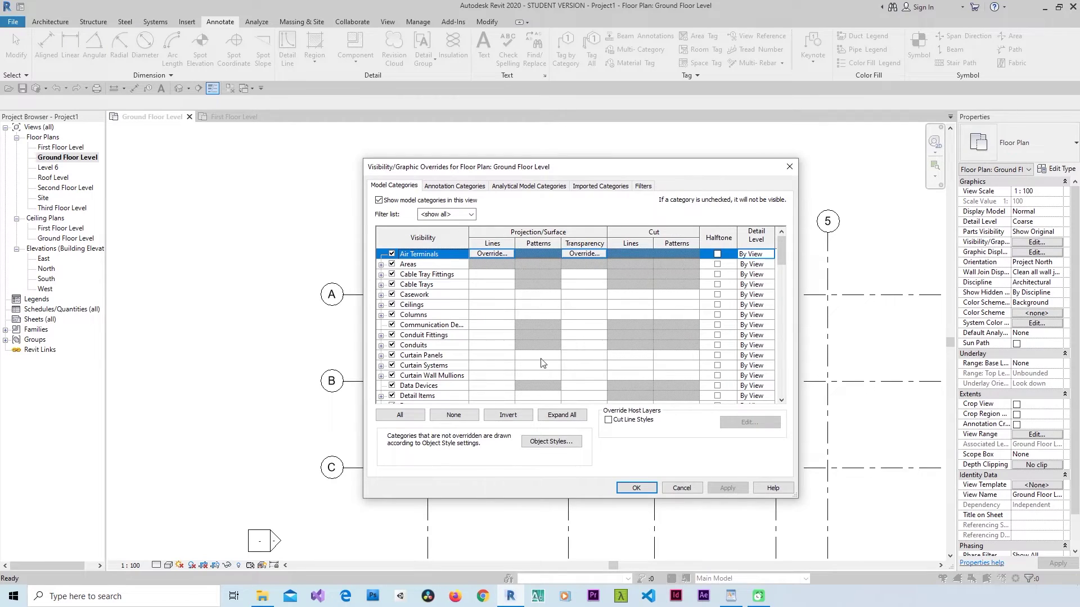
click(789, 166)
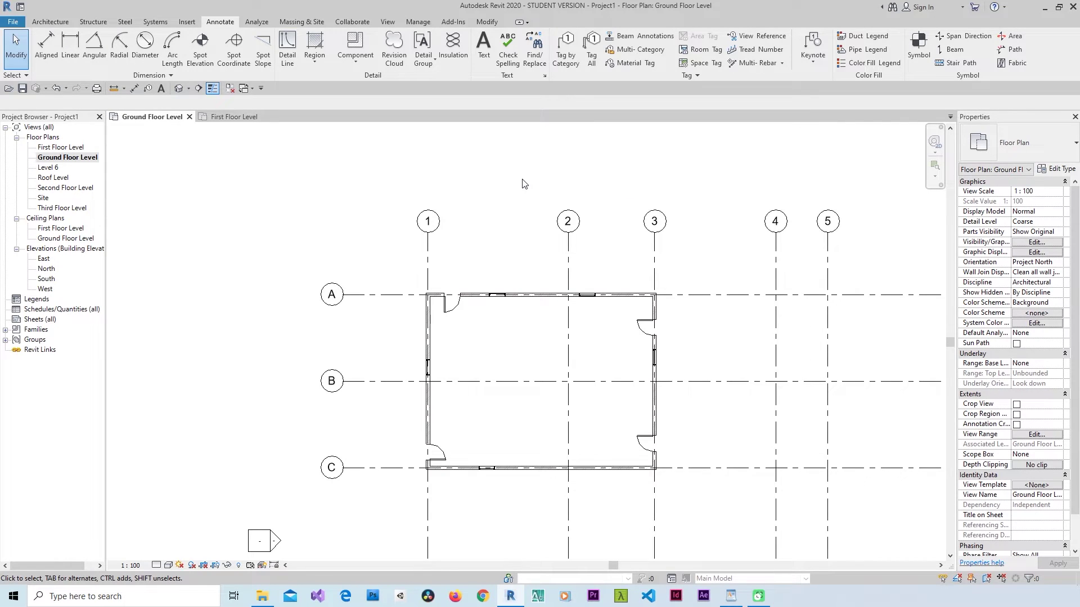
- Reopen the Visibility/Graphic Overrides for the Ground Floor Level plan and view the annotation, imported and model category lists
key(v)
key(g)
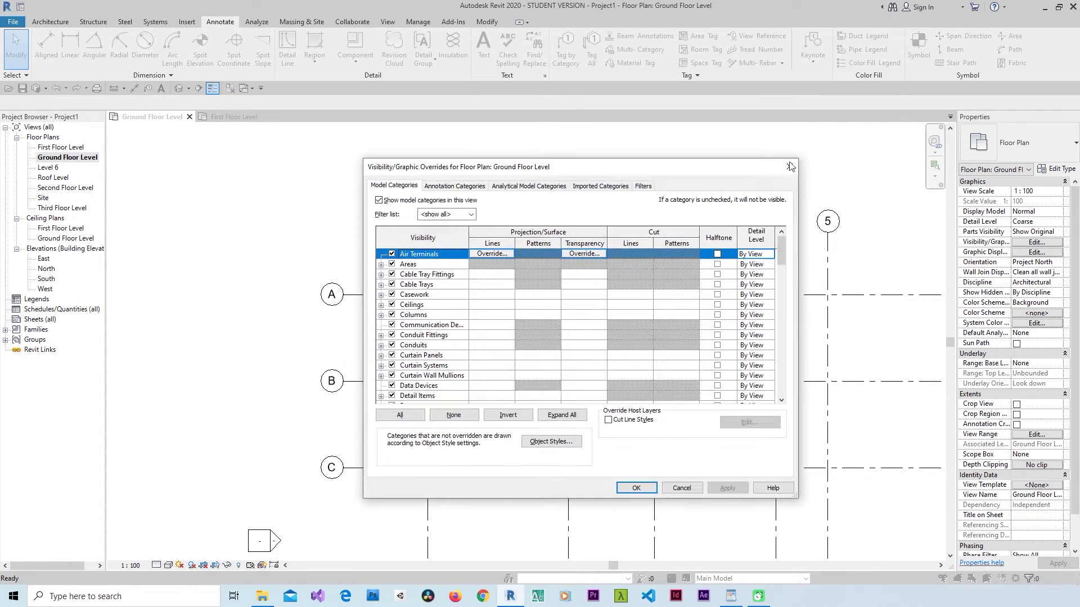
click(789, 167)
key(v)
key(g)
click(446, 187)
click(561, 187)
click(403, 189)
- Examine the full list of model categories, including doors, walls and windows, in the Visibility/Graphic Overrides
scroll(417, 319, down, 3)
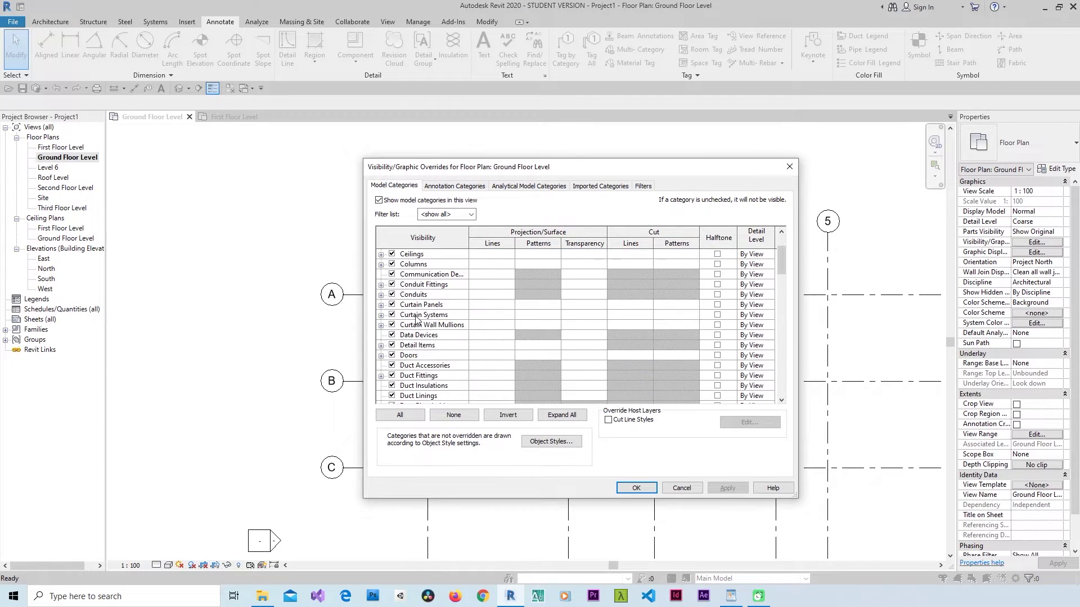
scroll(416, 318, up, 3)
scroll(416, 319, down, 3)
scroll(416, 319, down, 4)
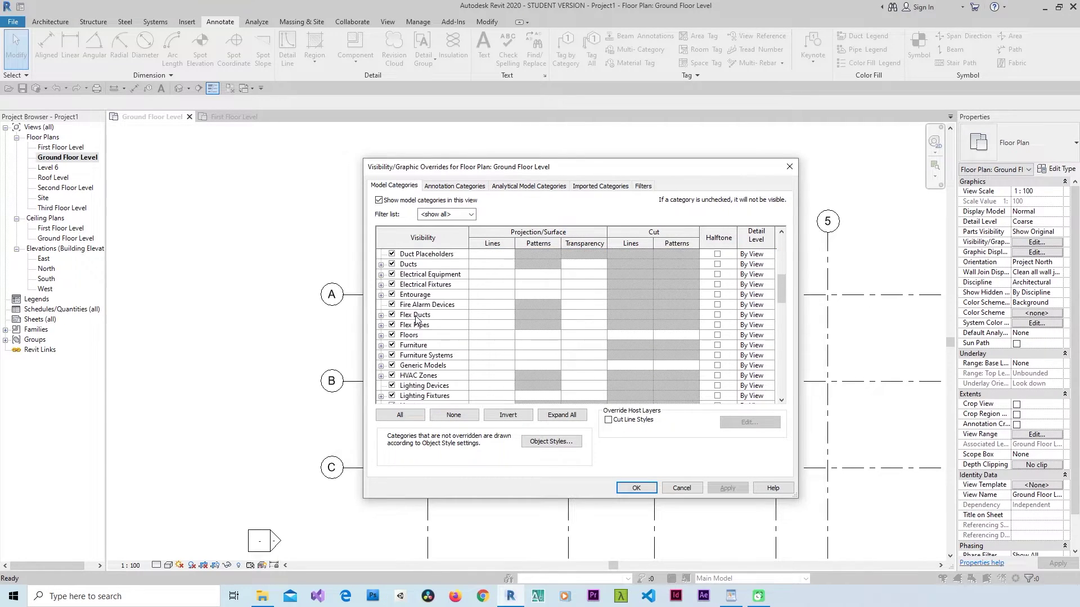
click(416, 317)
scroll(472, 337, down, 8)
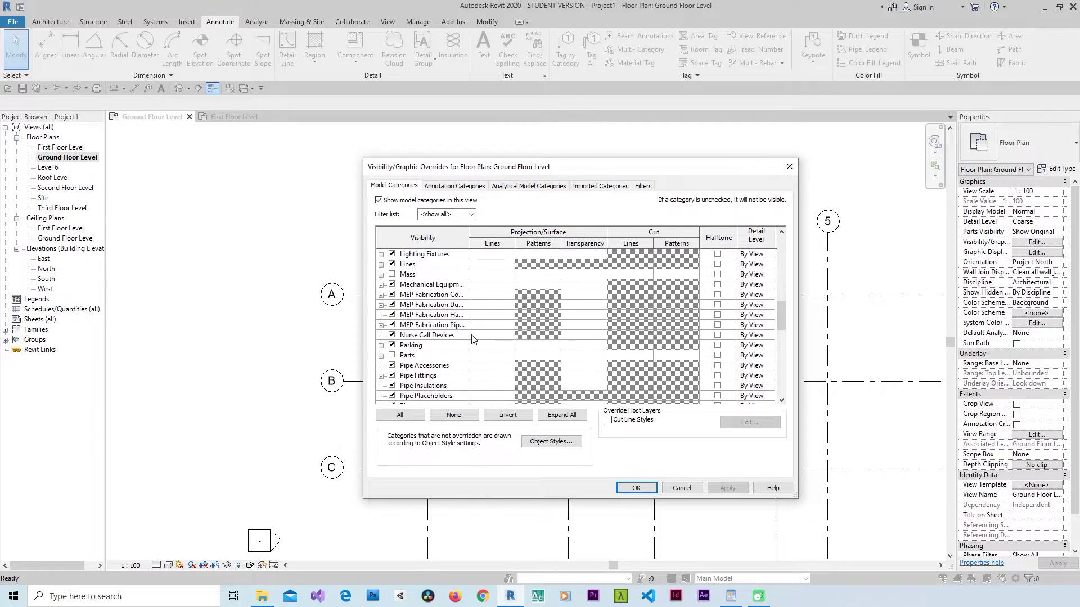
scroll(473, 339, down, 6)
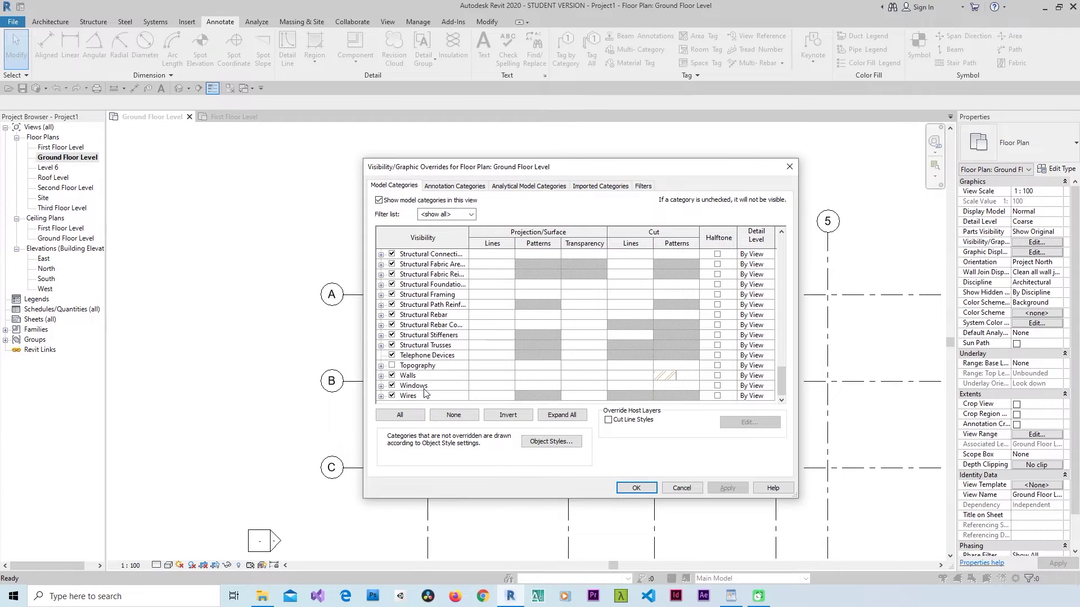
click(416, 386)
scroll(419, 386, up, 3)
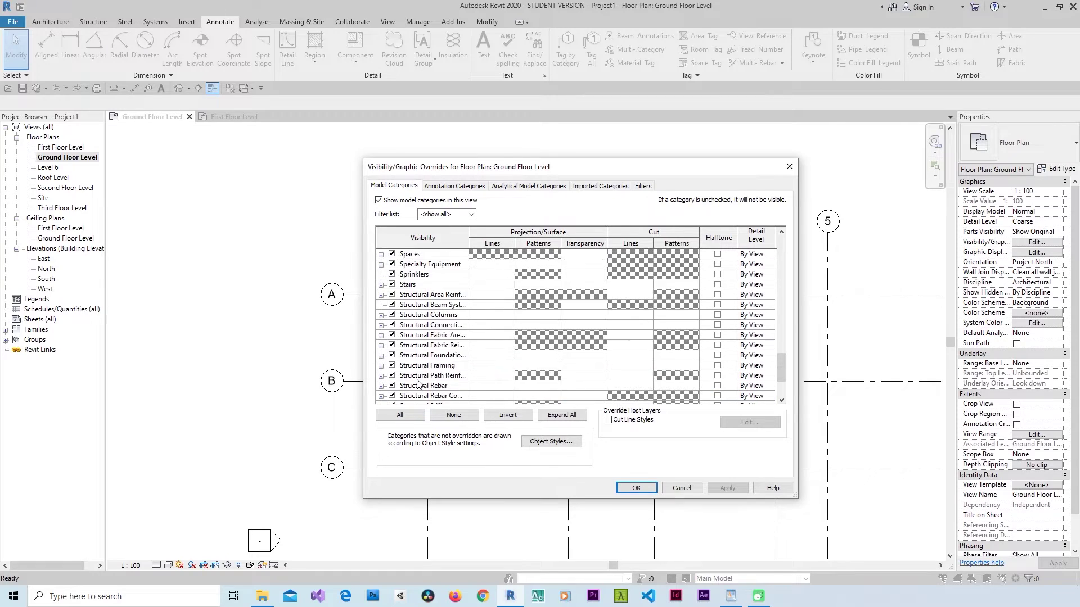
scroll(419, 385, up, 18)
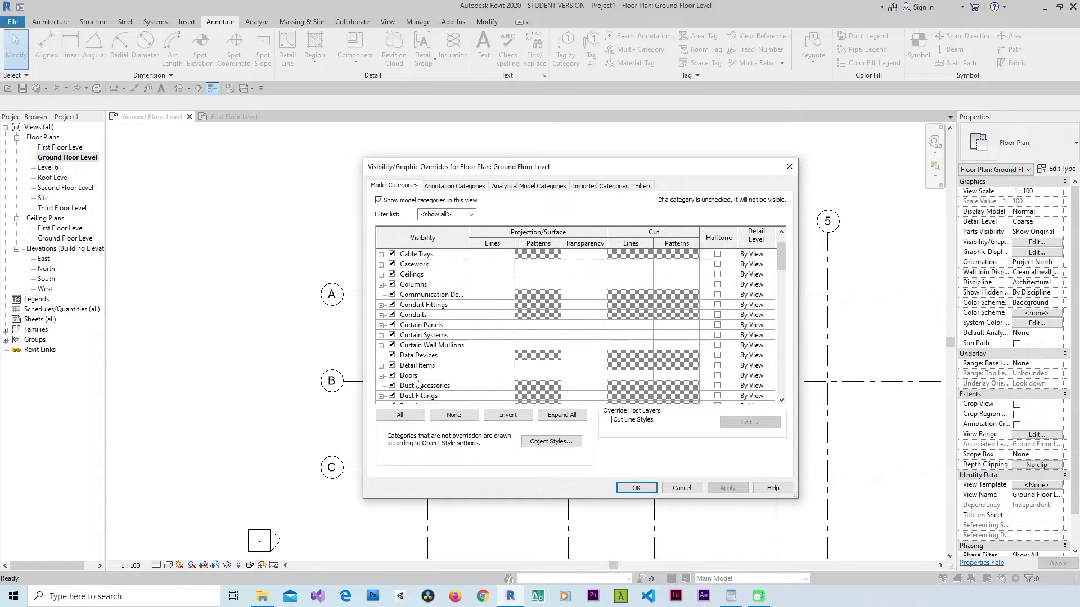
scroll(418, 384, up, 1)
click(420, 304)
scroll(452, 336, down, 4)
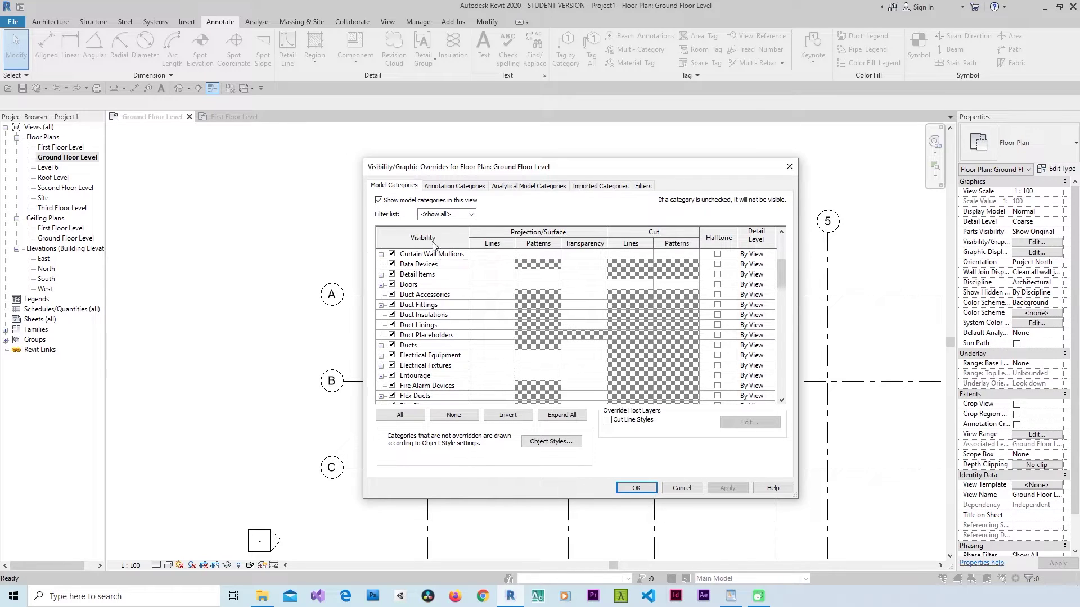
- Examine the list of annotation categories, including the tags, grids, levels and sections
click(451, 187)
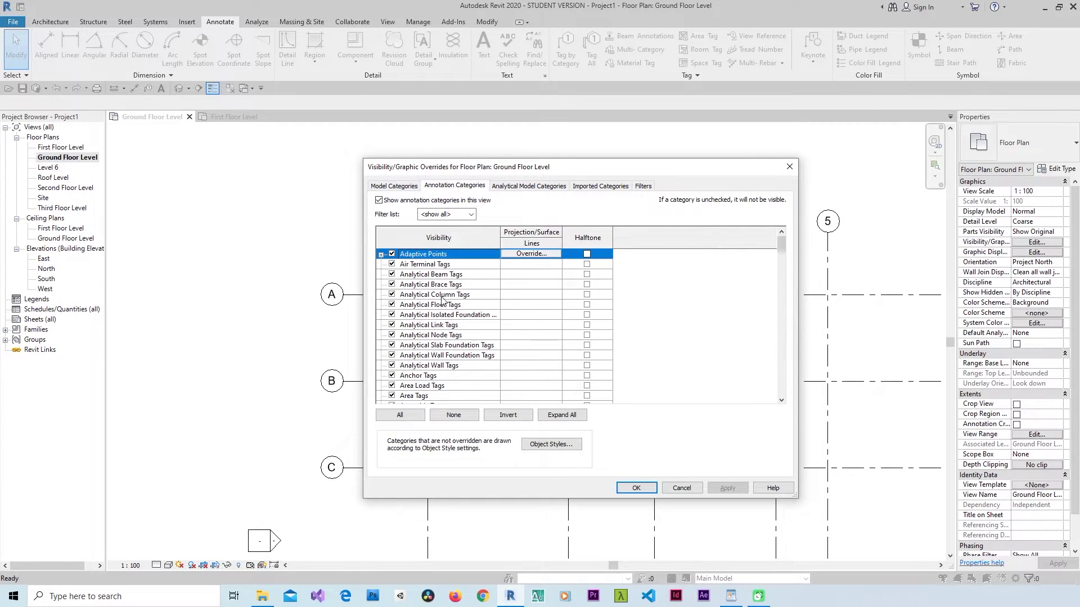
scroll(444, 340, down, 10)
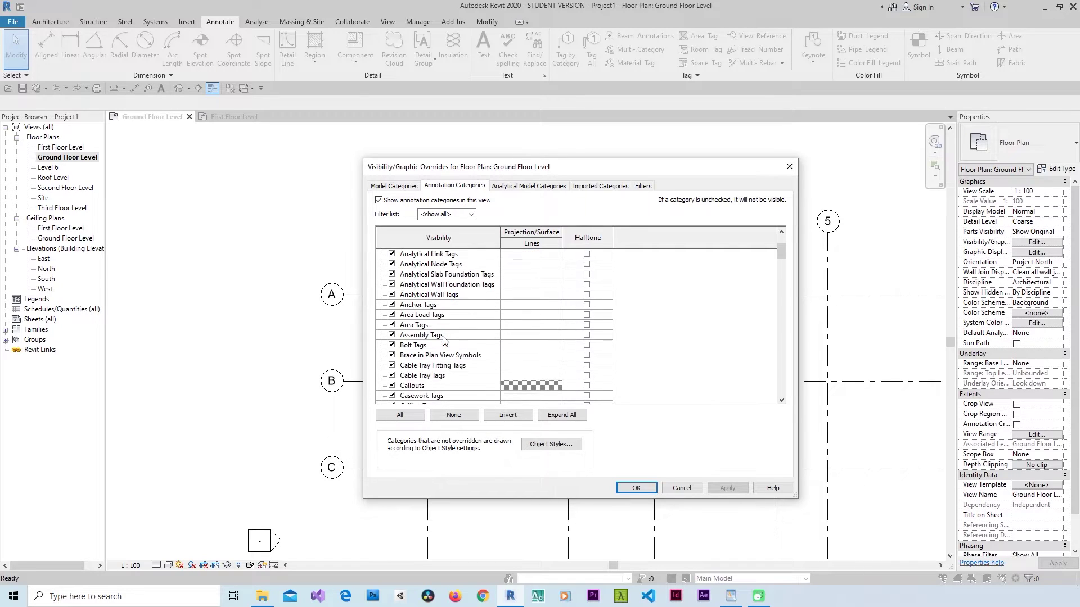
click(428, 295)
scroll(487, 355, down, 7)
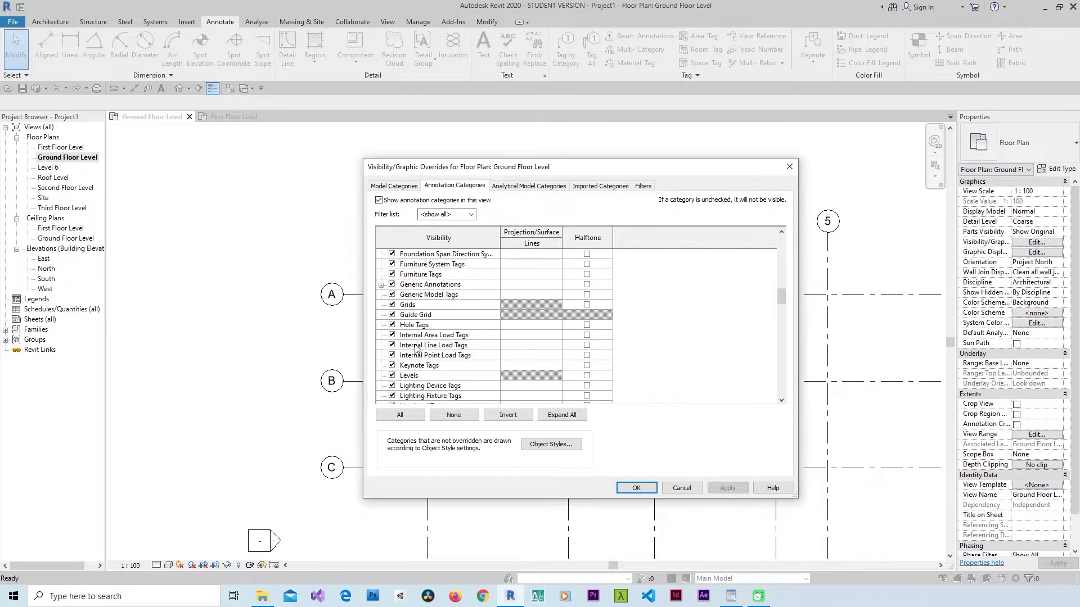
click(414, 285)
click(439, 356)
scroll(433, 360, down, 5)
scroll(460, 348, down, 10)
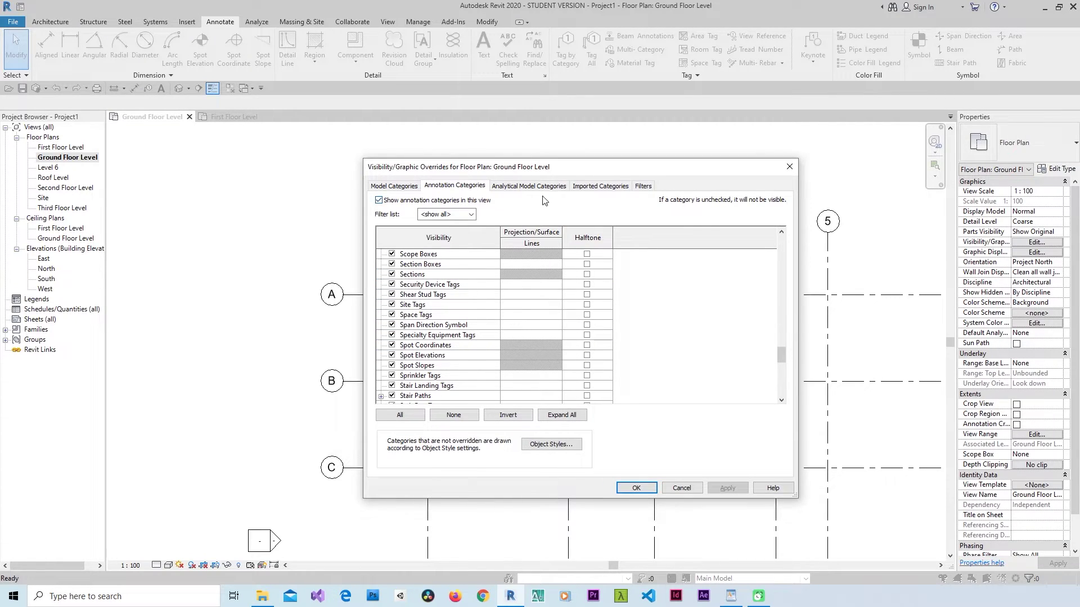
- View the imported categories, return to the model categories, and close the Visibility/Graphic Overrides
click(585, 187)
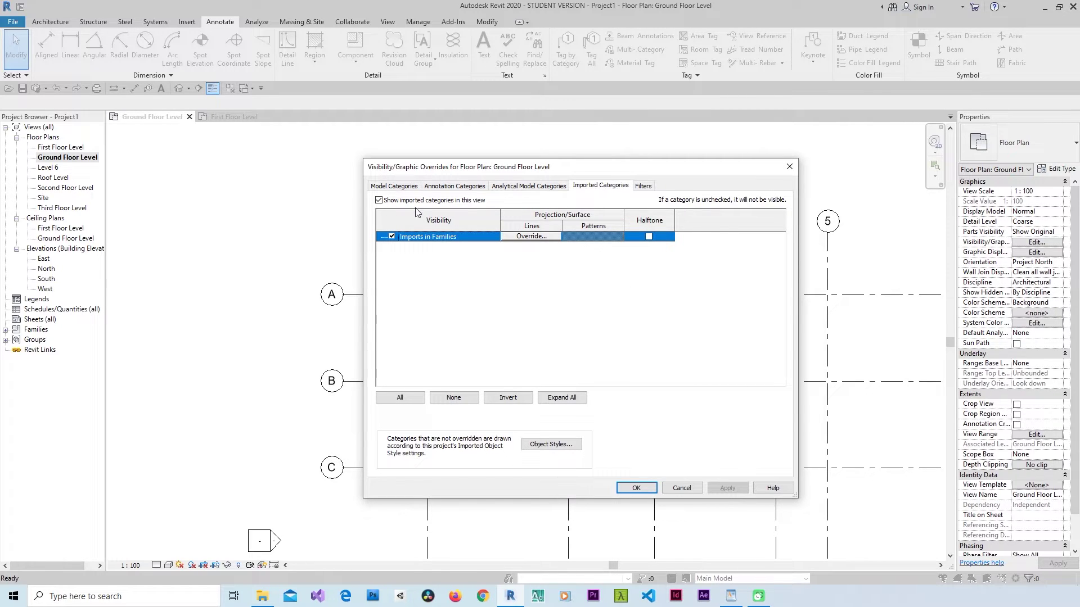
click(400, 186)
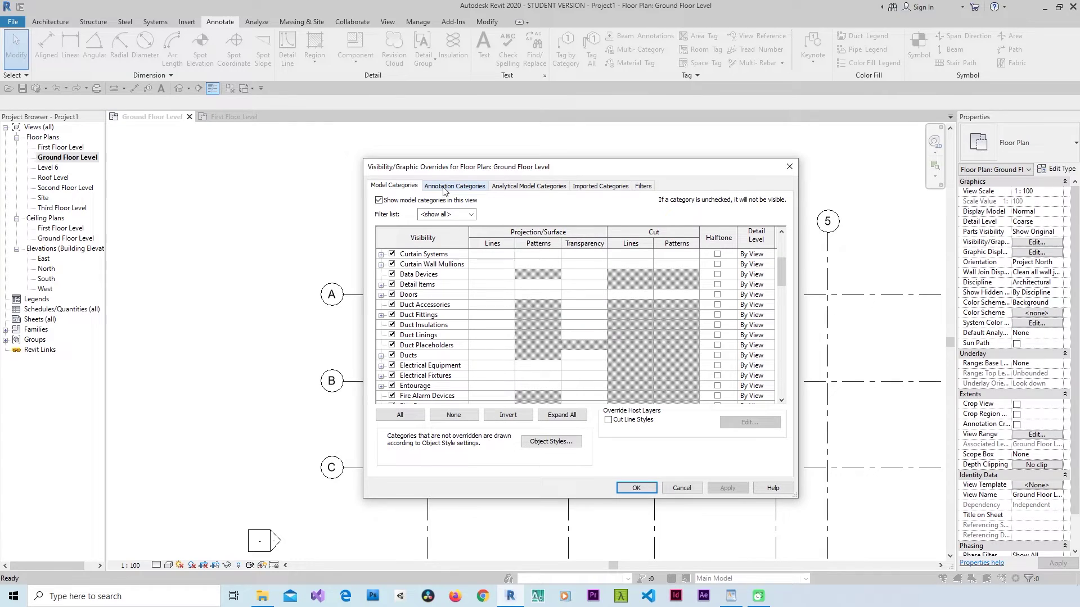
click(789, 167)
- Set the Grids annotation category to halftone in the Ground Floor Level plan's Visibility/Graphic Overrides and apply the change
scroll(433, 230, up, 2)
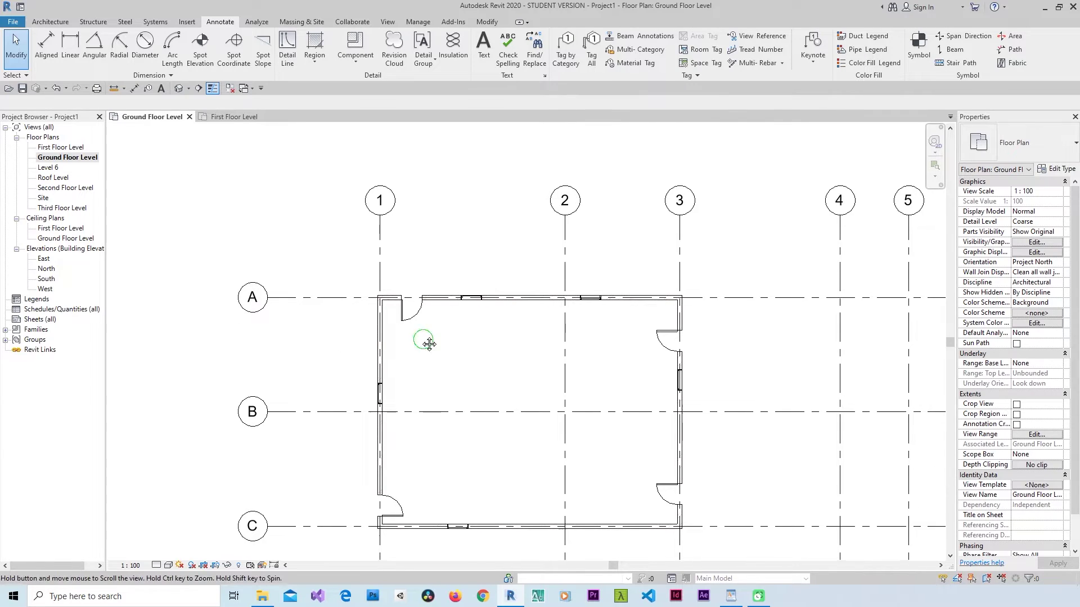
middle_drag(425, 343, 423, 289)
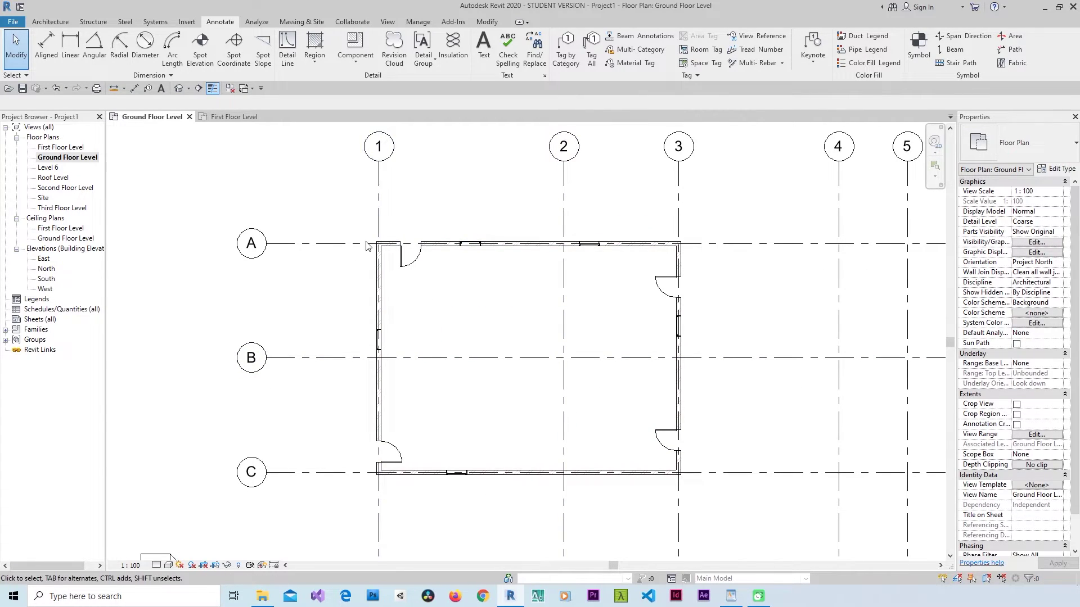
middle_drag(337, 200, 386, 225)
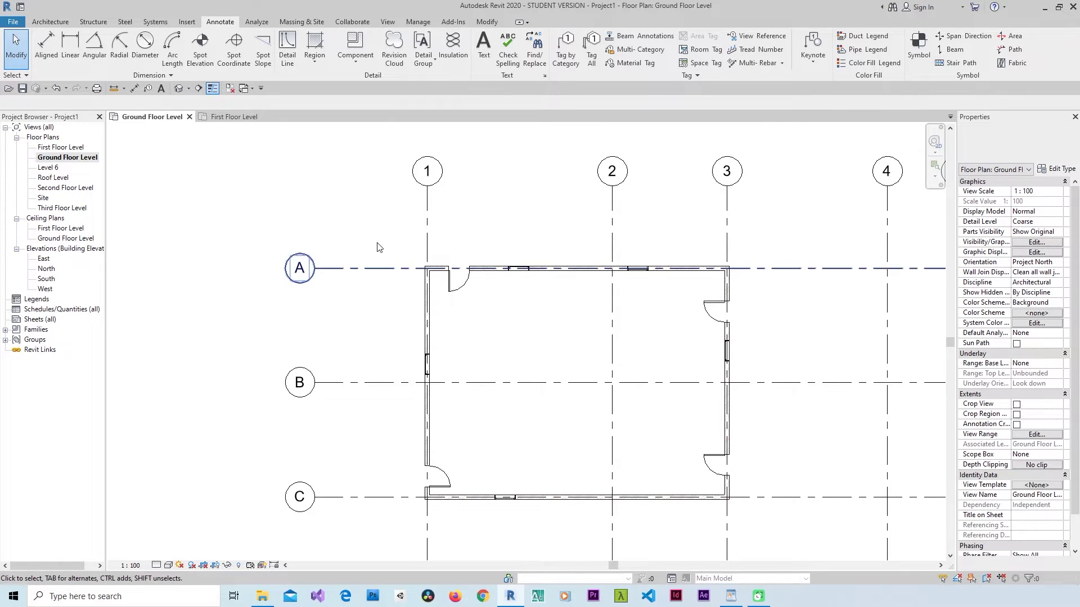
key(v)
key(g)
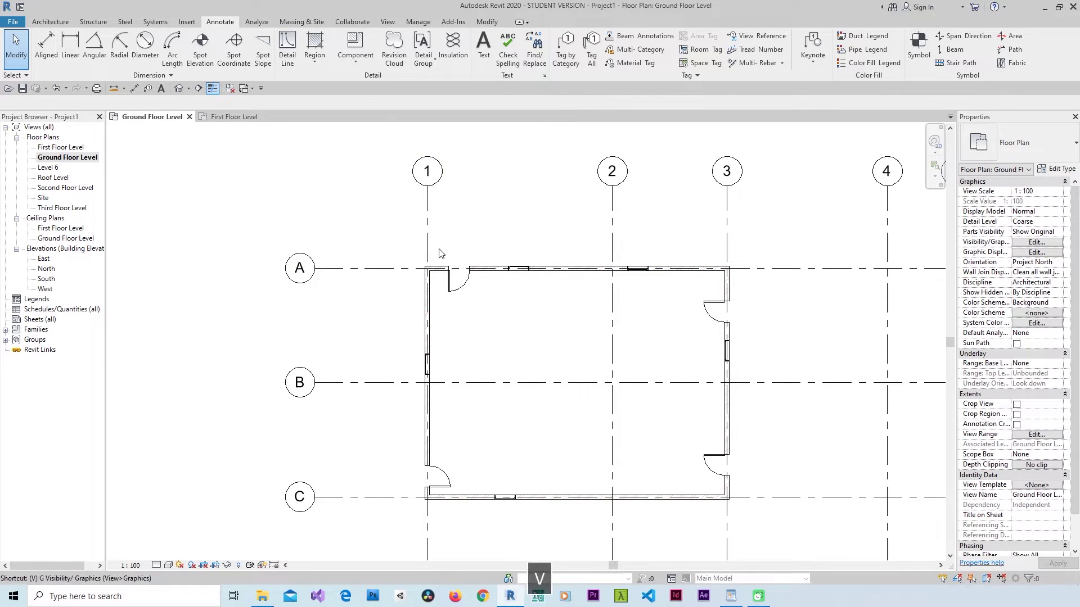
drag(442, 170, 664, 198)
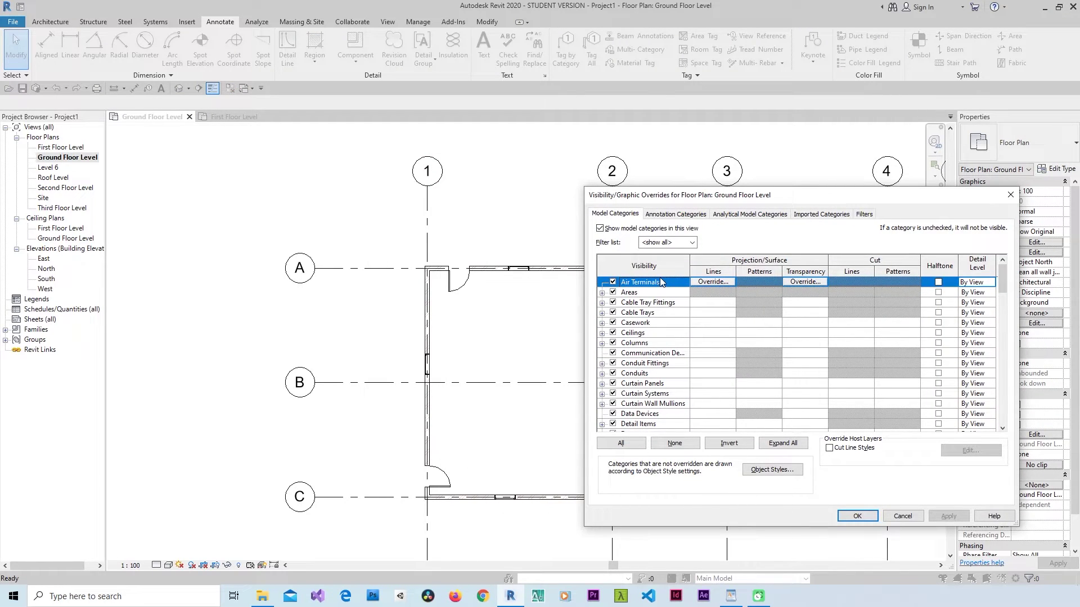
click(675, 214)
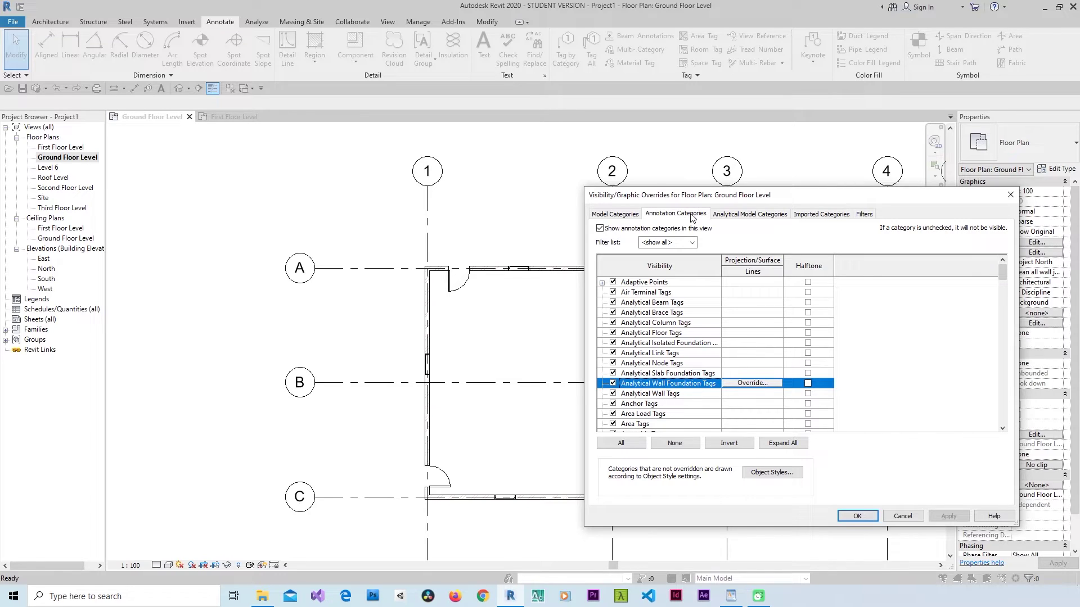
key(g)
scroll(621, 366, down, 3)
click(632, 345)
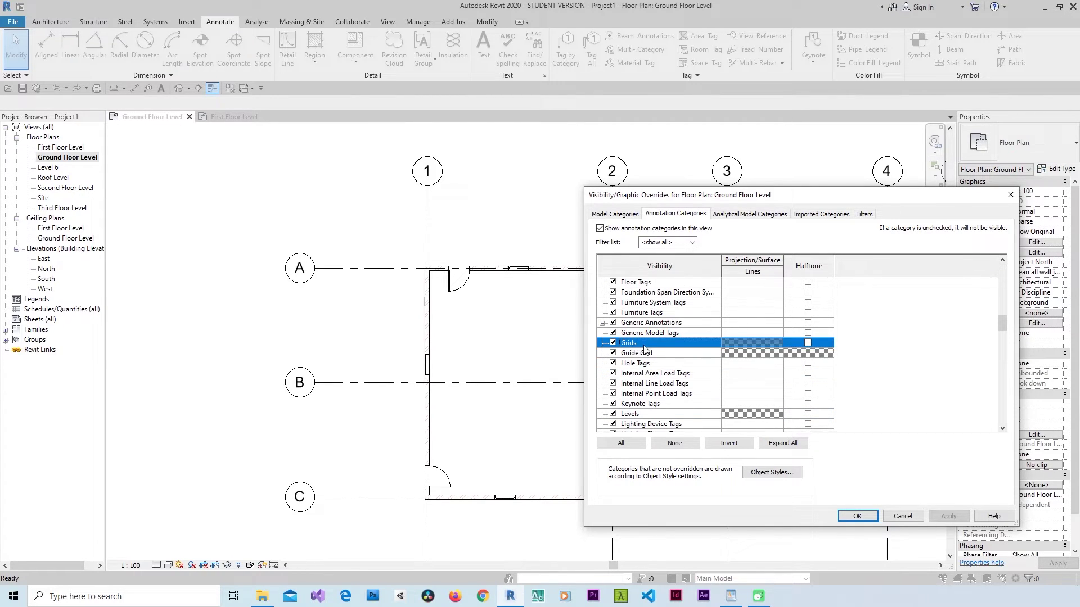
click(808, 343)
click(948, 516)
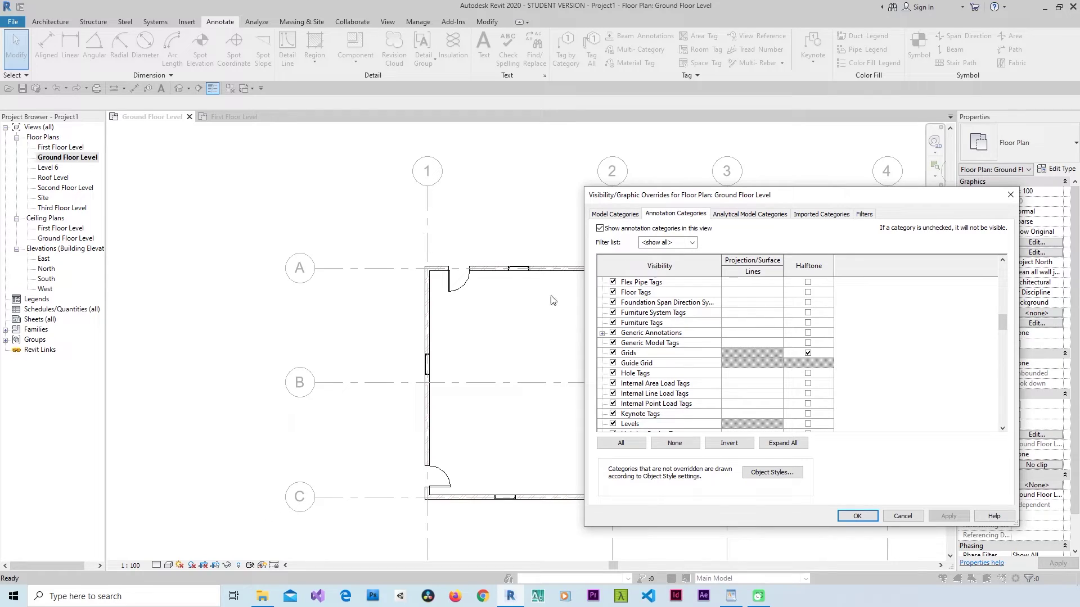
- Turn off halftone for the Grids annotation category, apply the change, and close the Visibility/Graphic Overrides
click(808, 354)
click(950, 515)
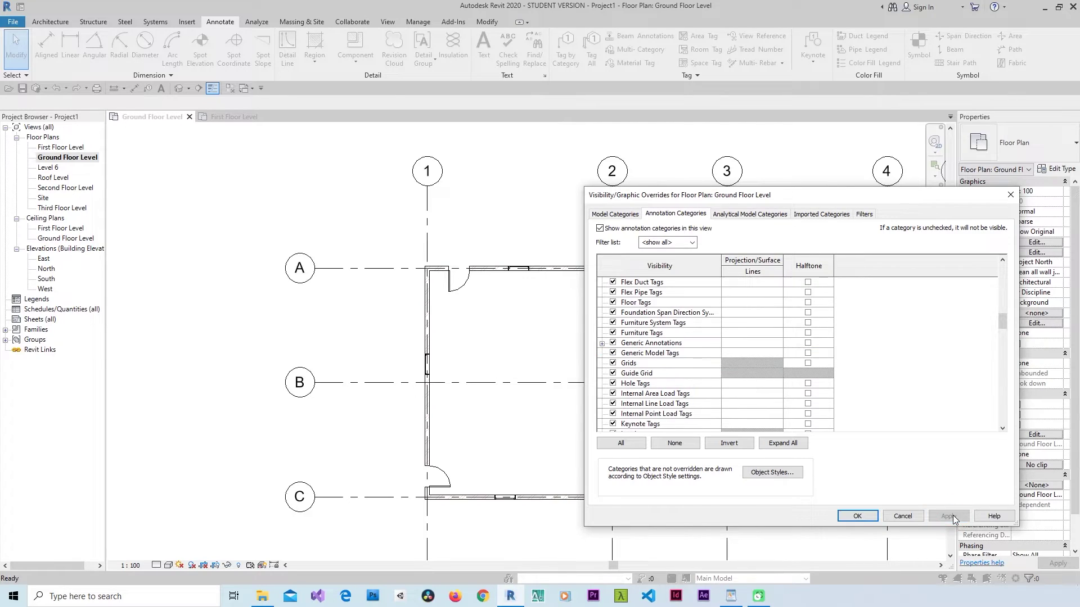
click(857, 517)
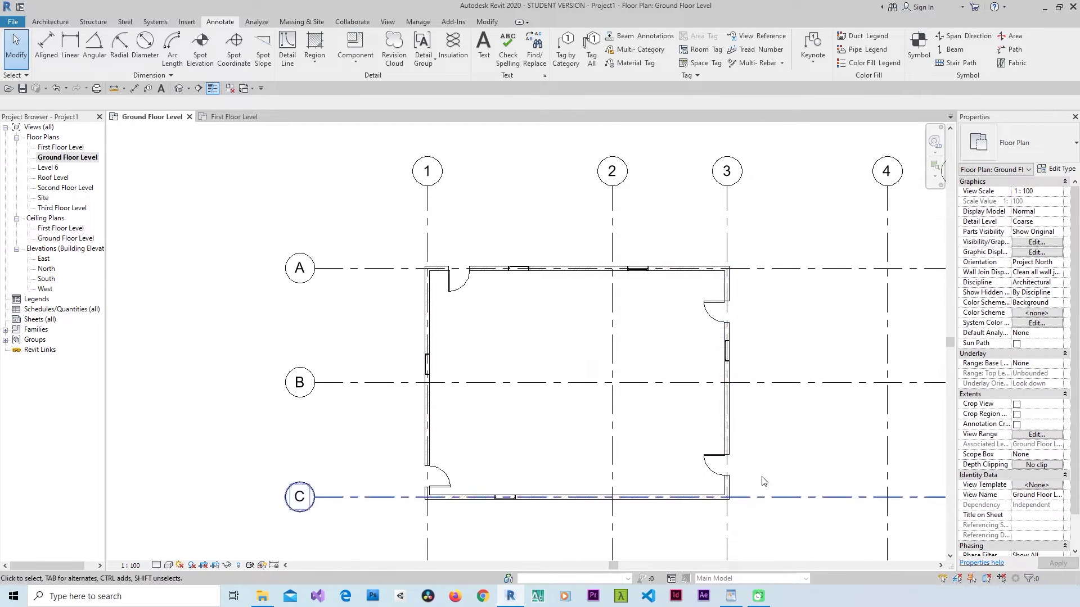
- Open the Ground Floor Level plan's Visibility/Graphic Overrides and select the Walls model category
scroll(437, 260, up, 5)
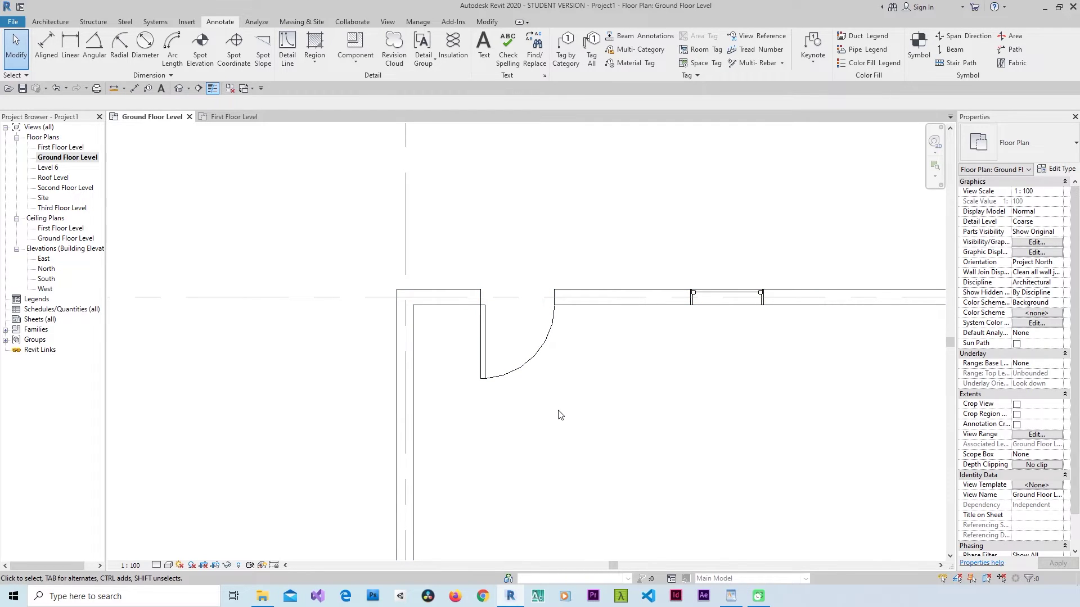
key(v)
key(g)
drag(626, 199, 643, 194)
scroll(642, 209, down, 3)
scroll(693, 355, down, 3)
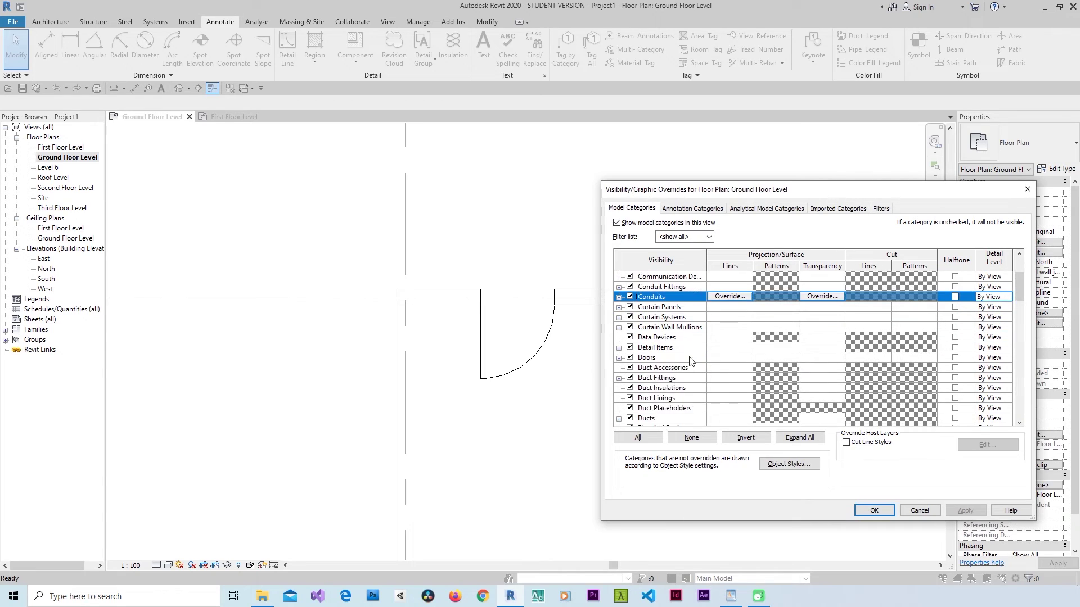
scroll(691, 361, down, 19)
click(646, 398)
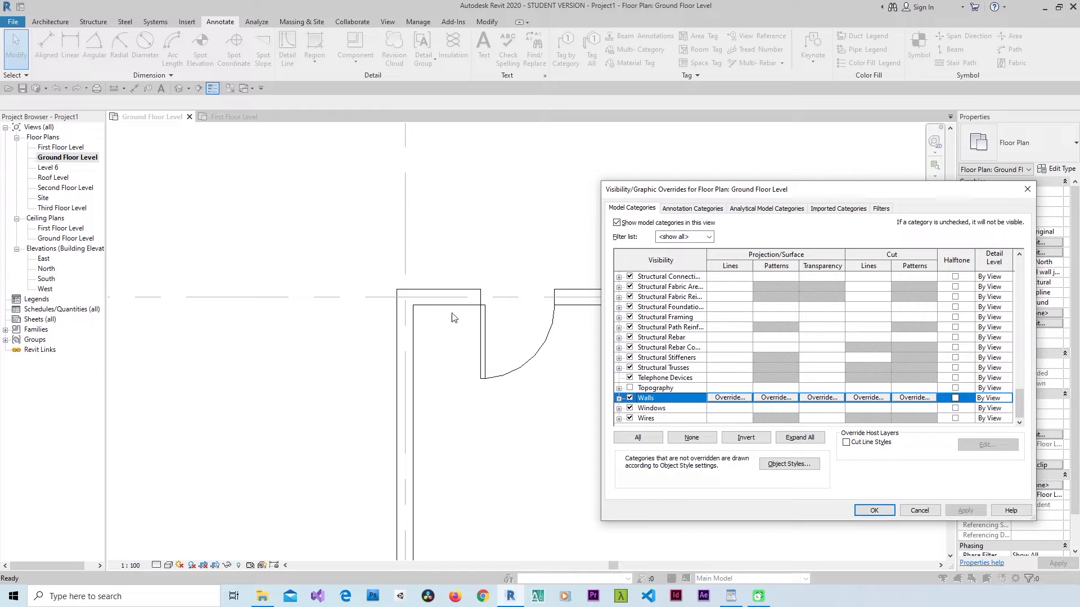
- Override the color of the Walls category's cut lines with orange RGB 255-128-000 and apply the change
click(878, 400)
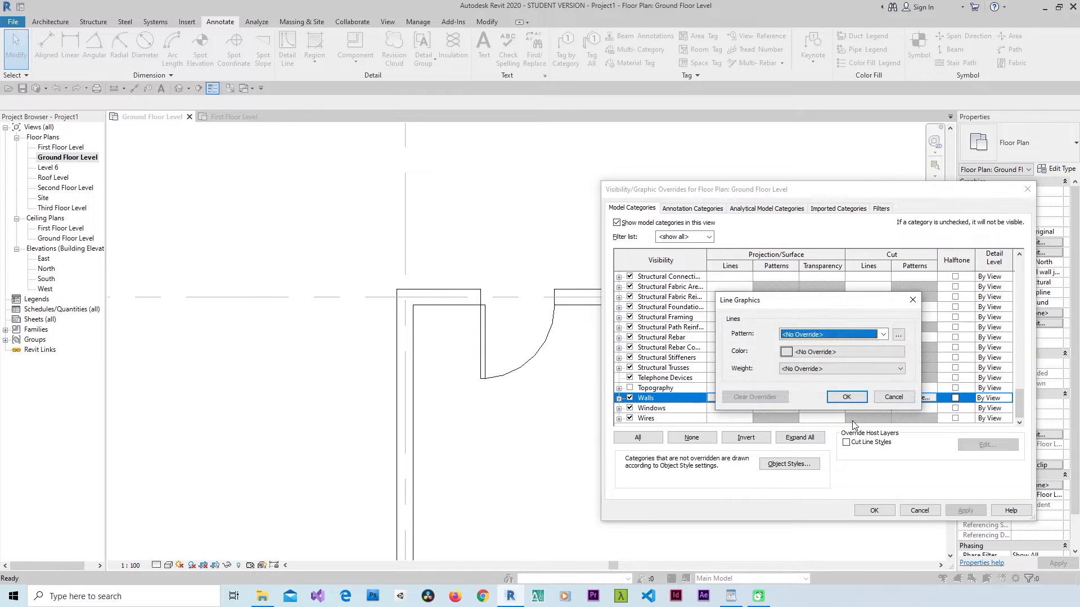
click(911, 302)
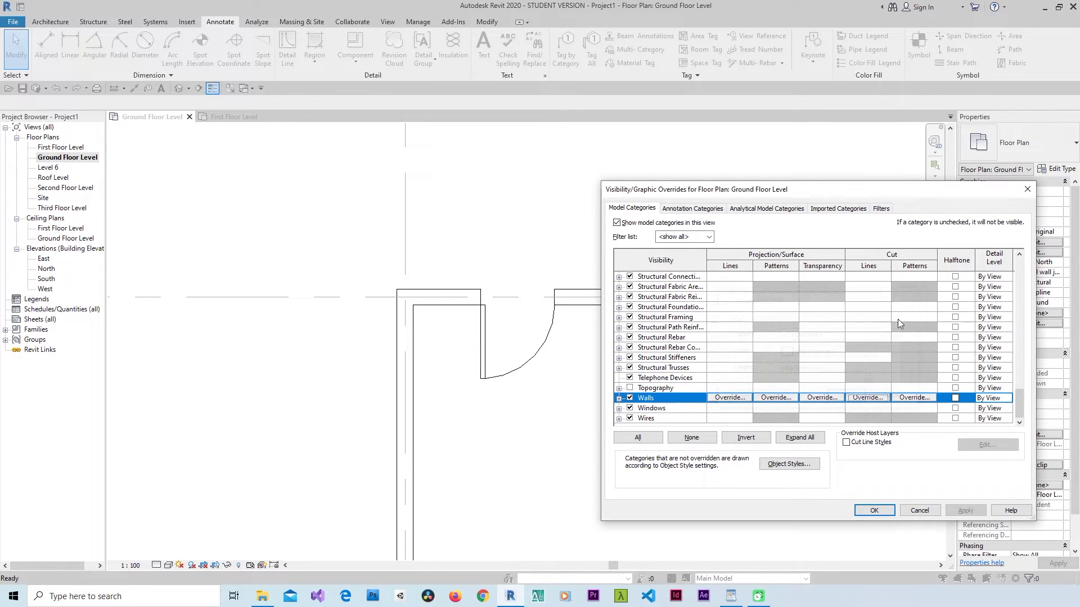
click(869, 404)
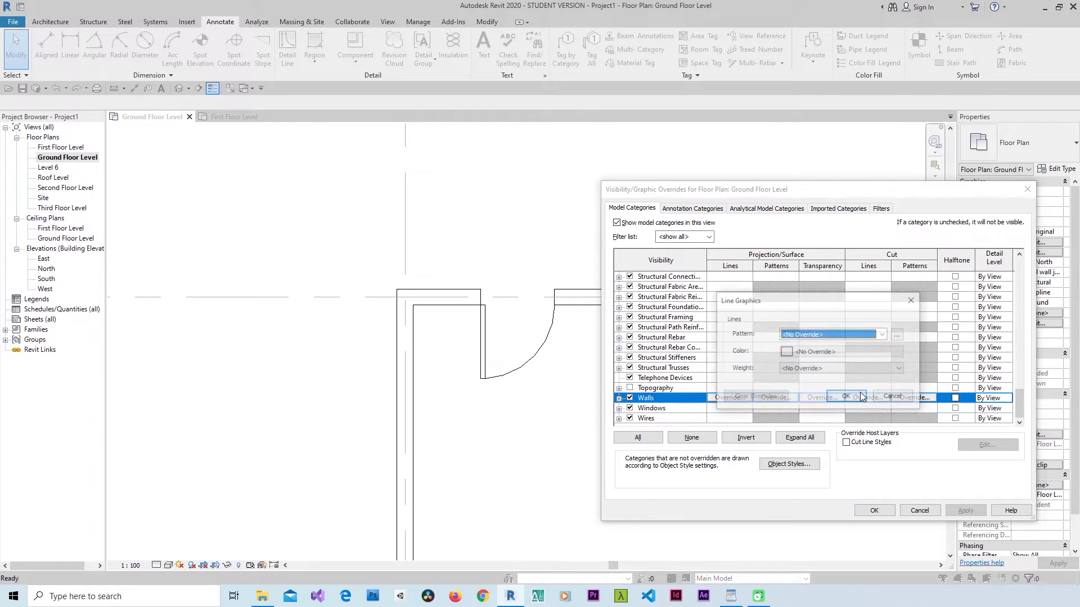
click(832, 355)
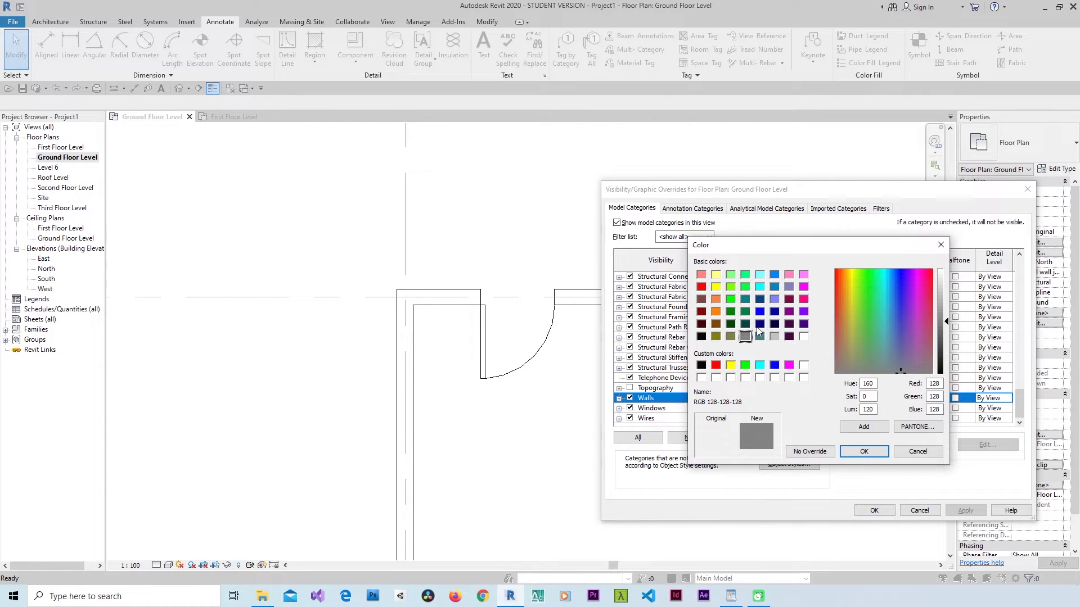
click(731, 299)
click(716, 311)
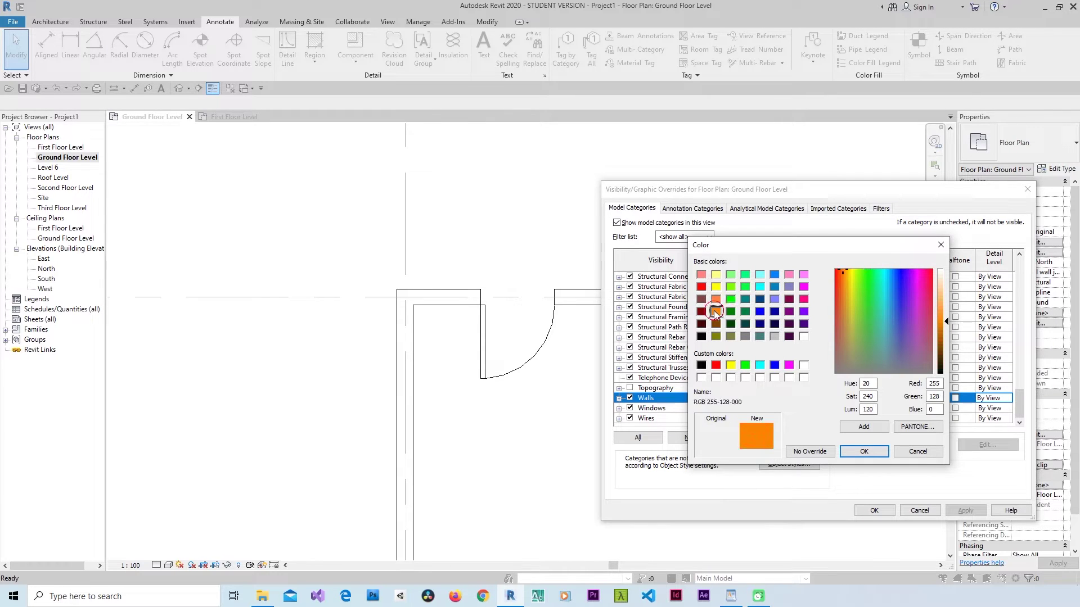
click(861, 451)
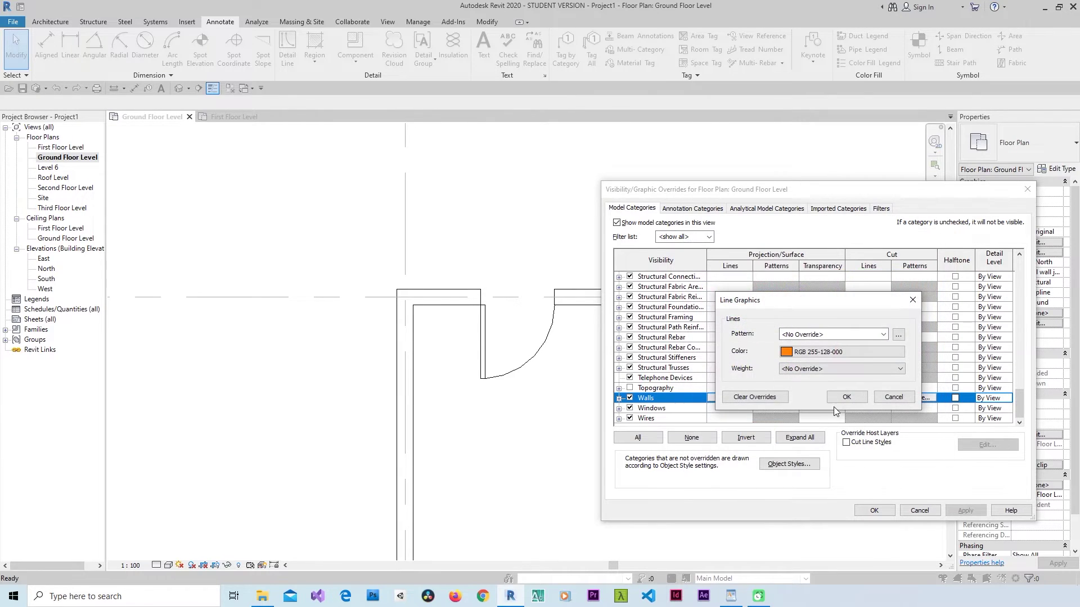
click(838, 400)
click(963, 510)
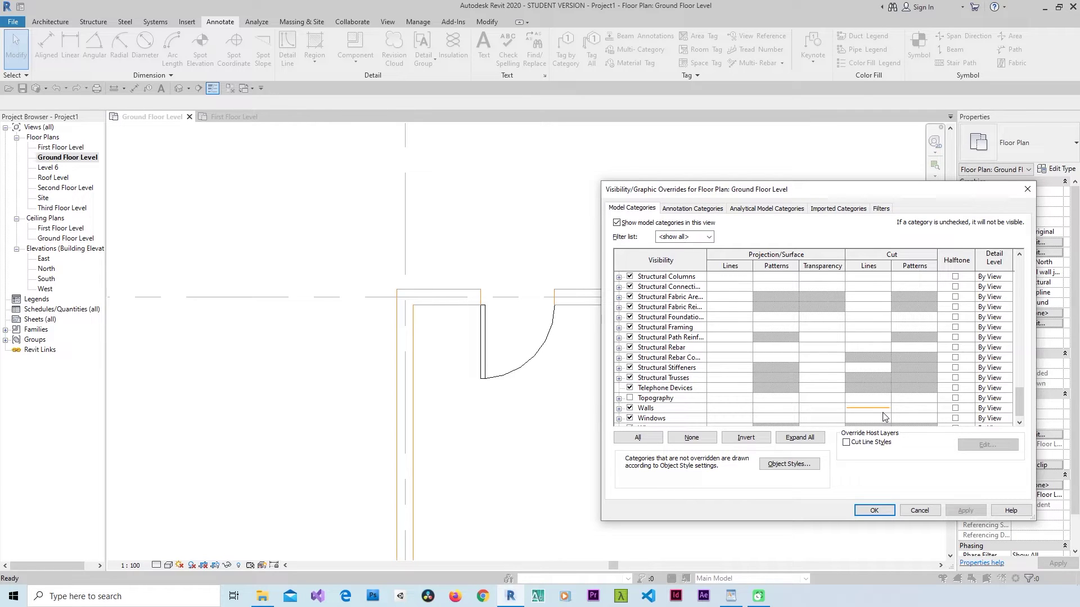
- Override the foreground cut pattern of the Walls category with Brickwork and confirm the Visibility/Graphic Overrides
click(910, 410)
click(911, 408)
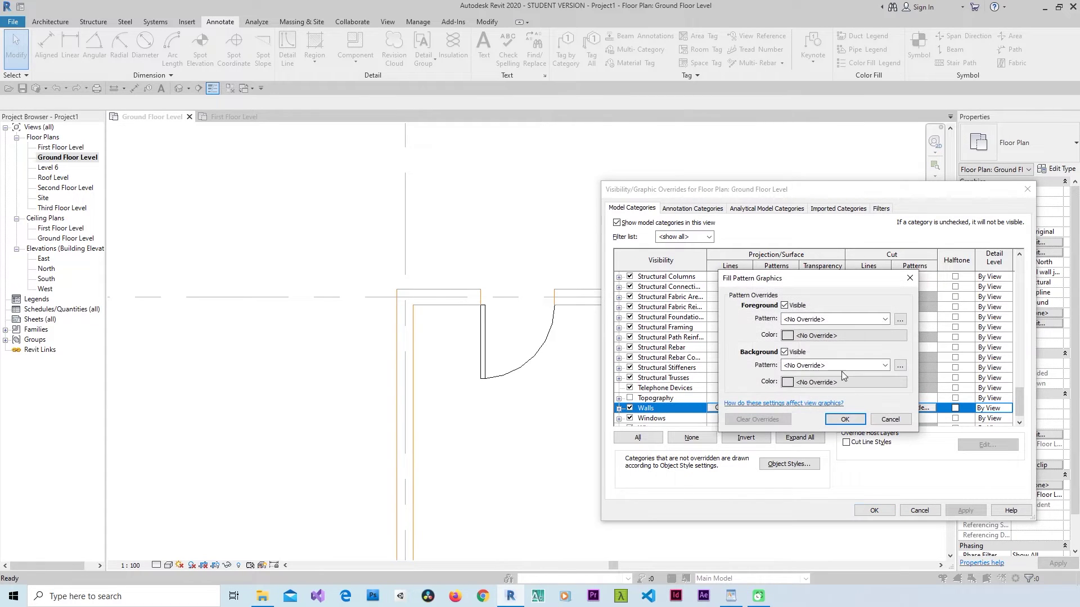
click(842, 320)
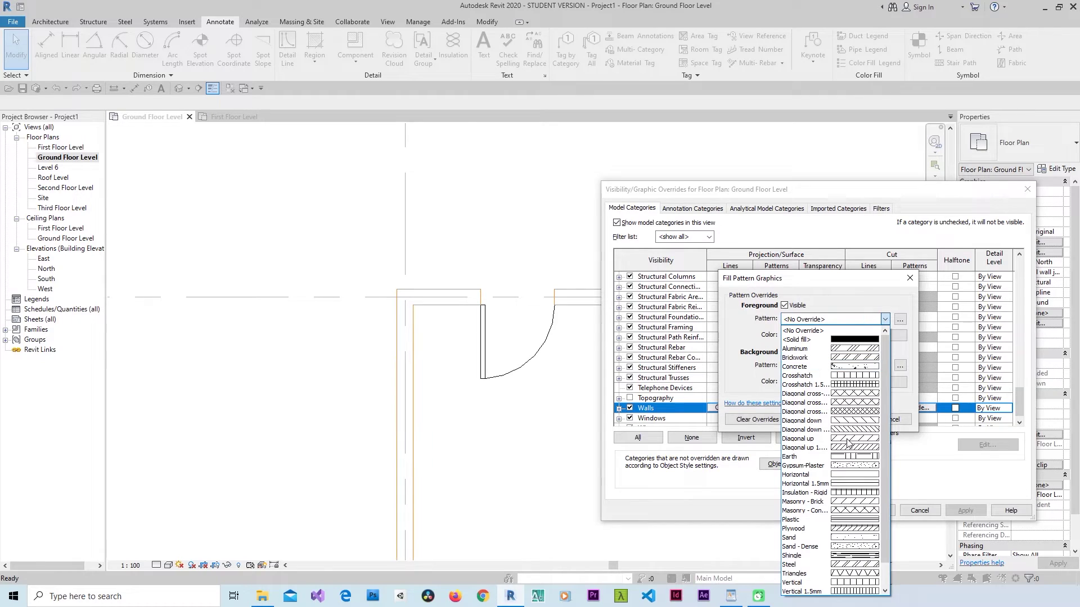
click(818, 357)
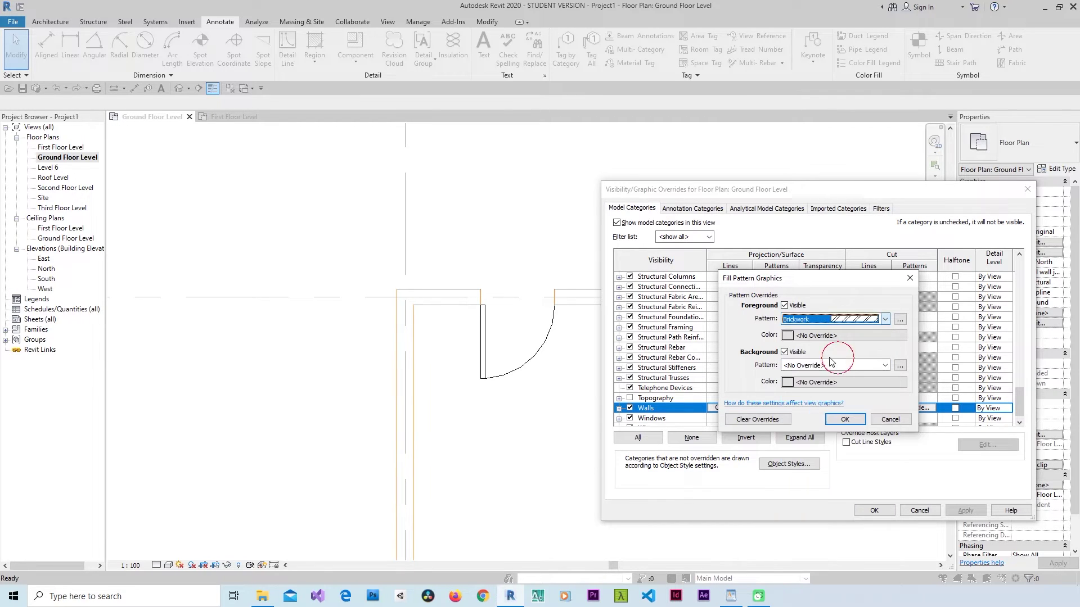
click(808, 321)
click(810, 320)
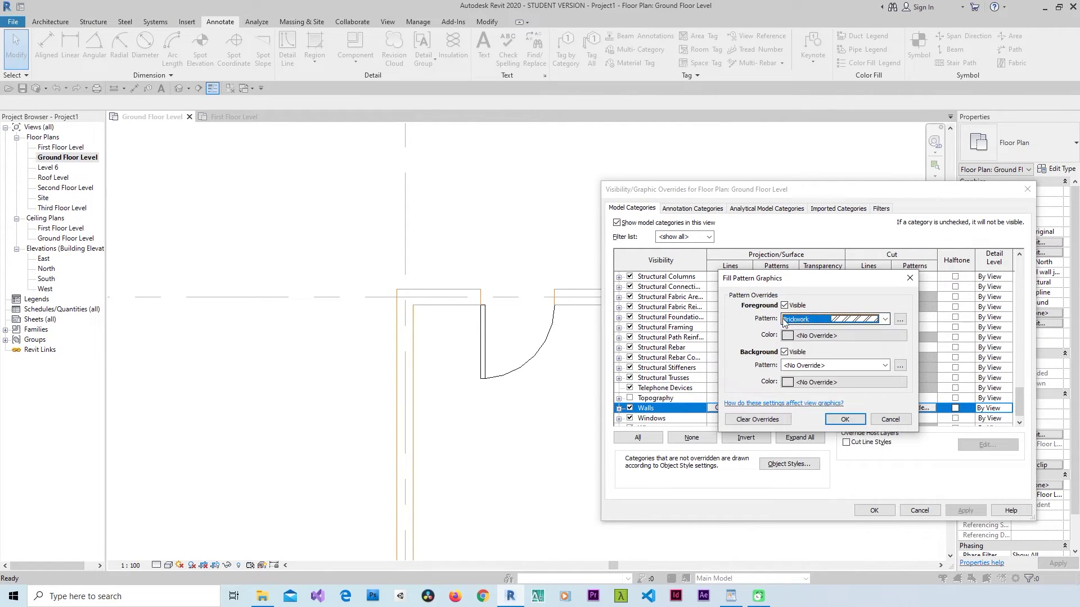
click(845, 420)
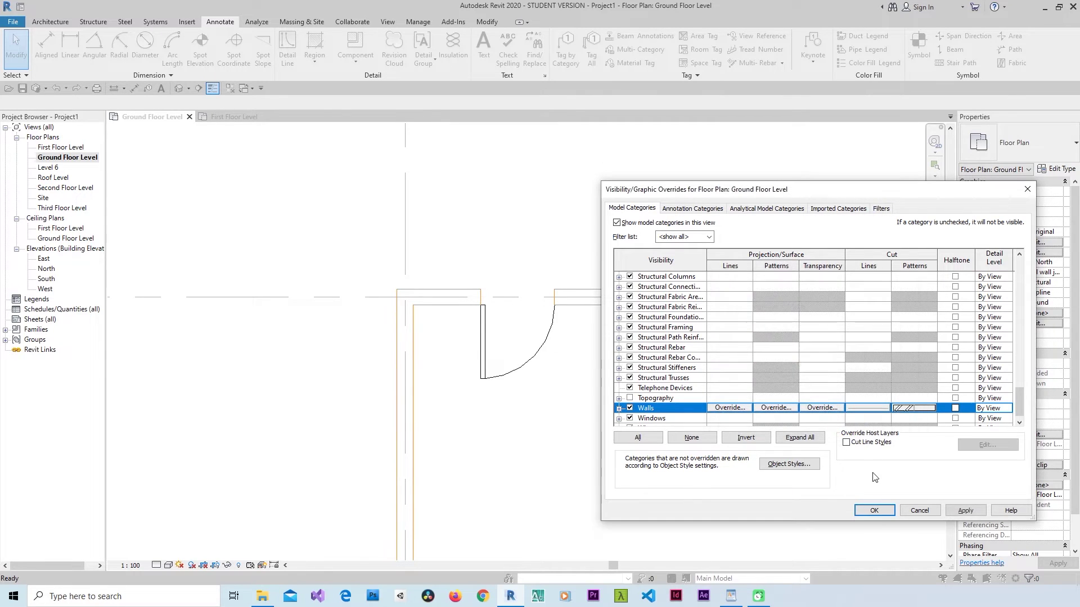
click(874, 510)
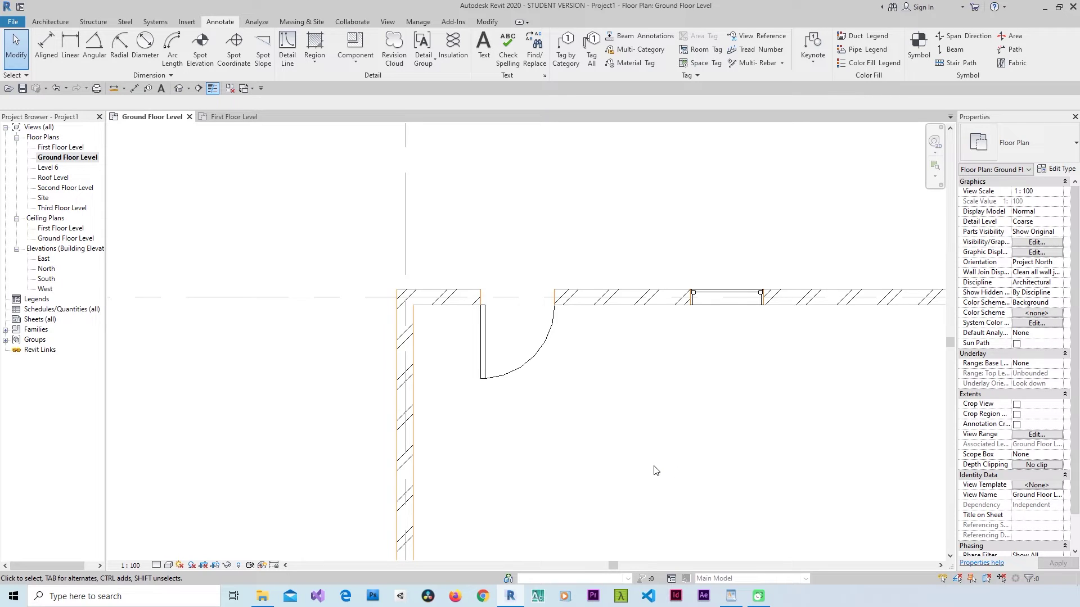
- Set the color of the Walls category's foreground cut pattern to green in the Visibility/Graphic Overrides and confirm
key(v)
key(g)
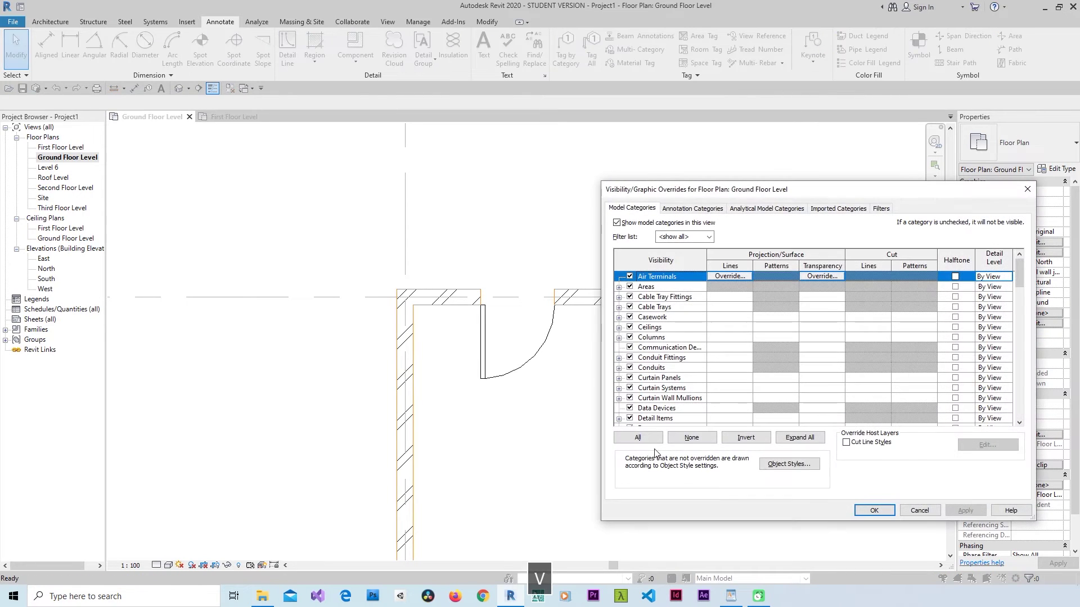
click(673, 378)
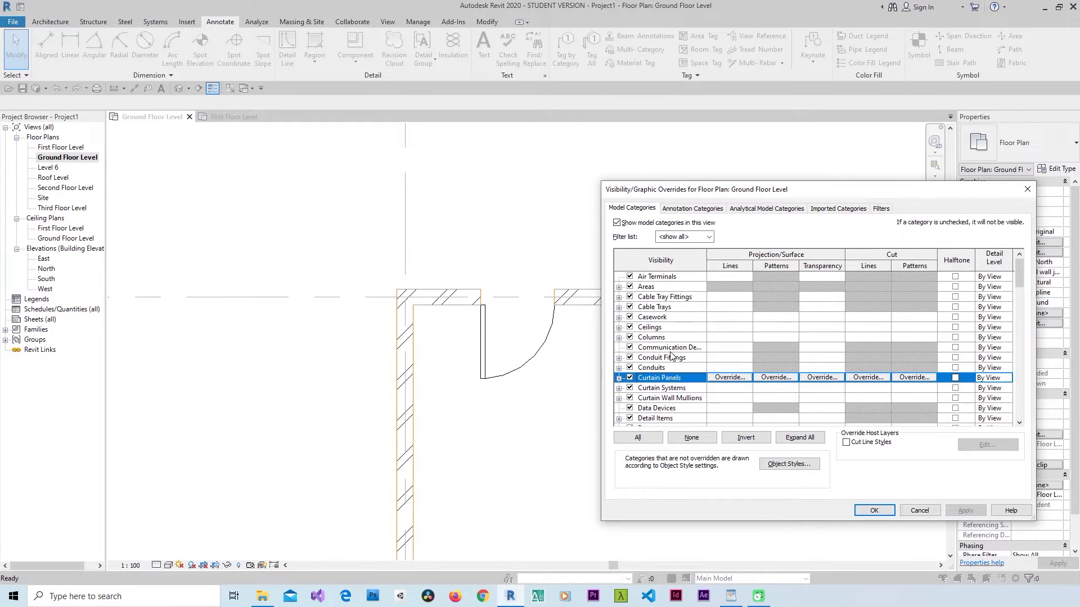
key(w)
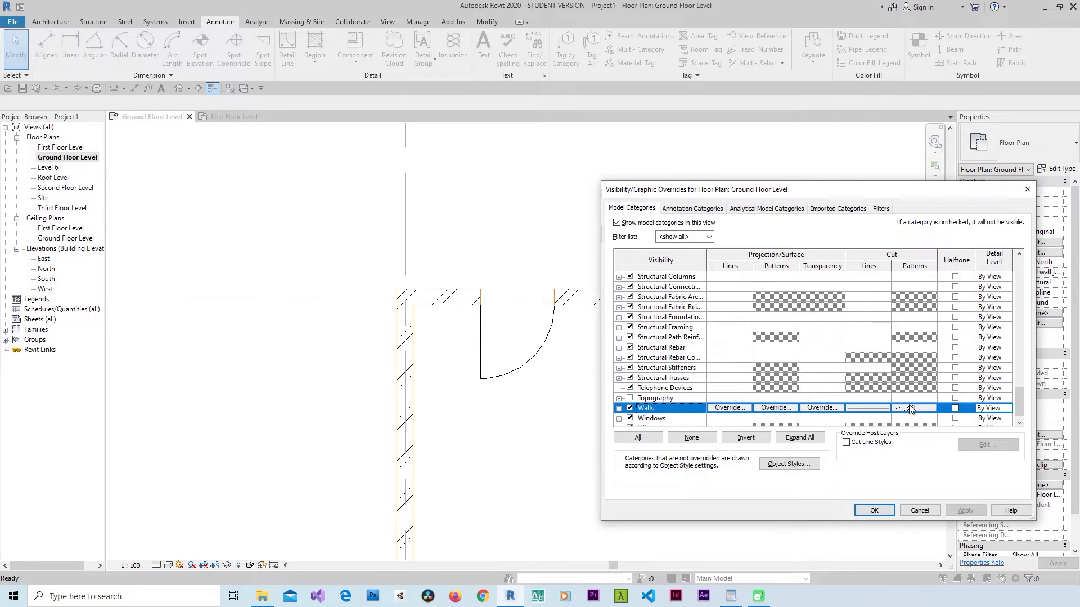
click(910, 408)
click(809, 336)
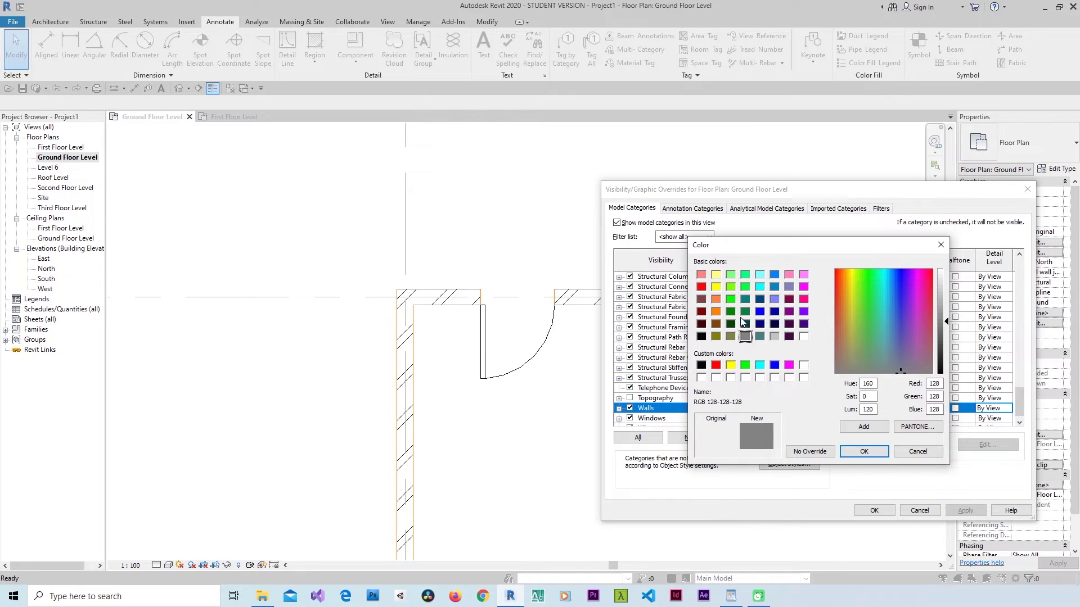
click(730, 298)
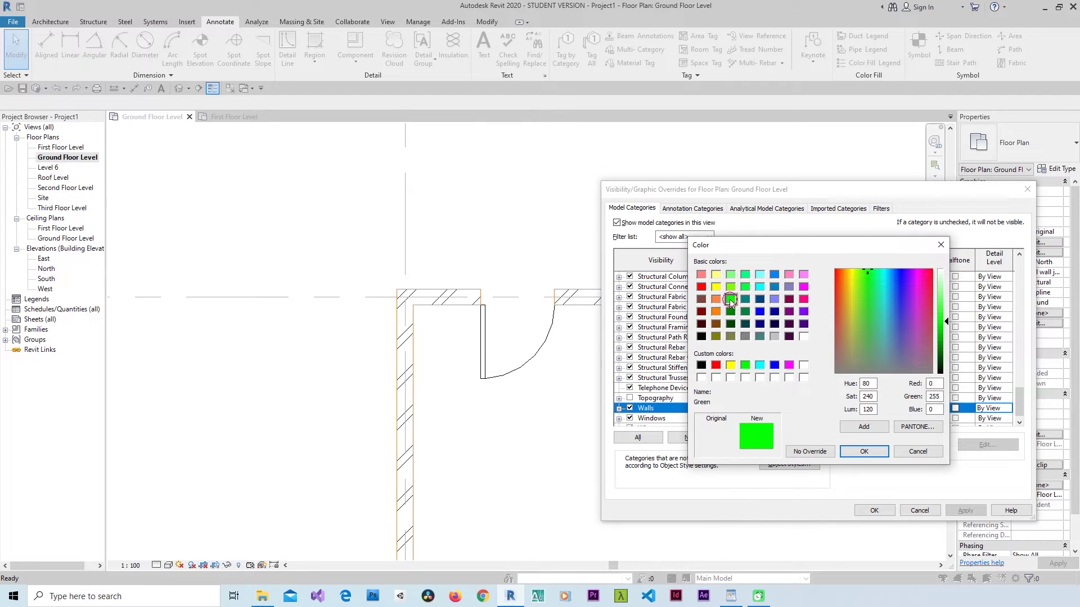
click(863, 452)
click(845, 419)
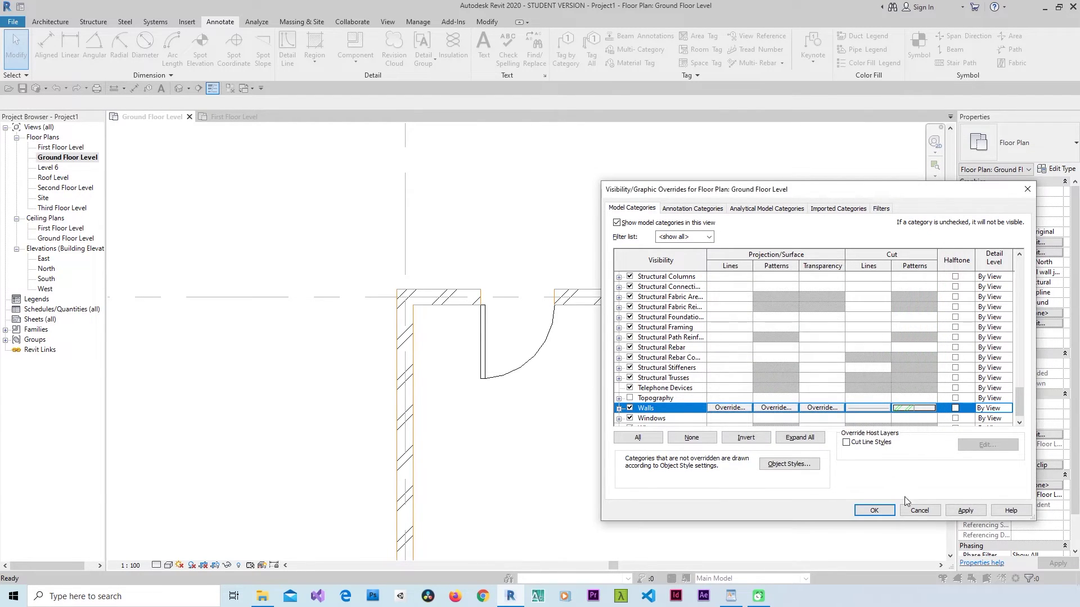
click(874, 510)
- Try the plan's view scale at 1:500 to compare the wall hatching, and set the scale to 1:20
click(131, 565)
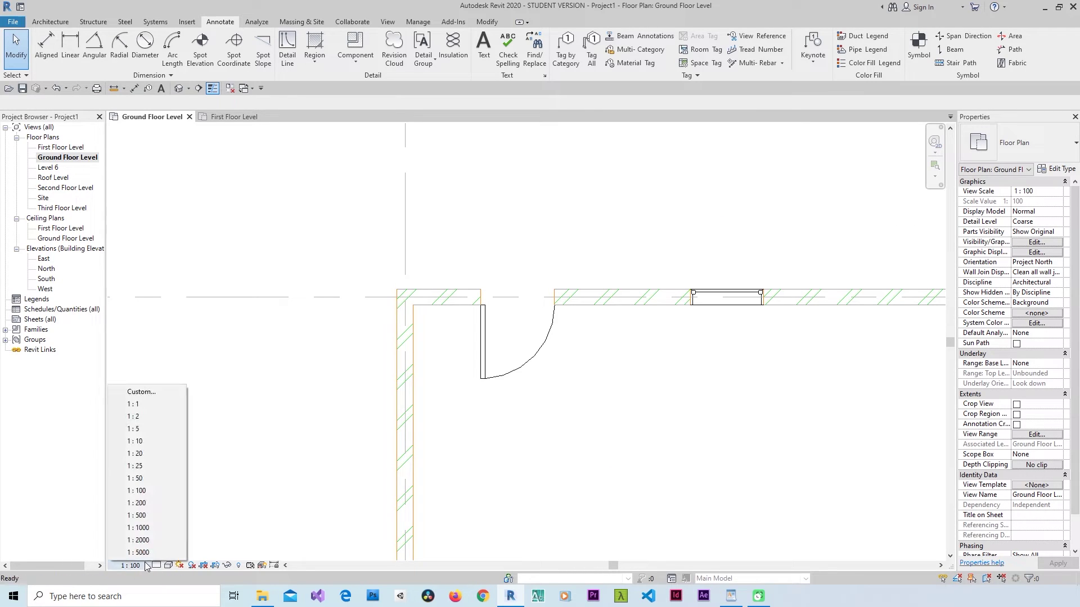
click(138, 515)
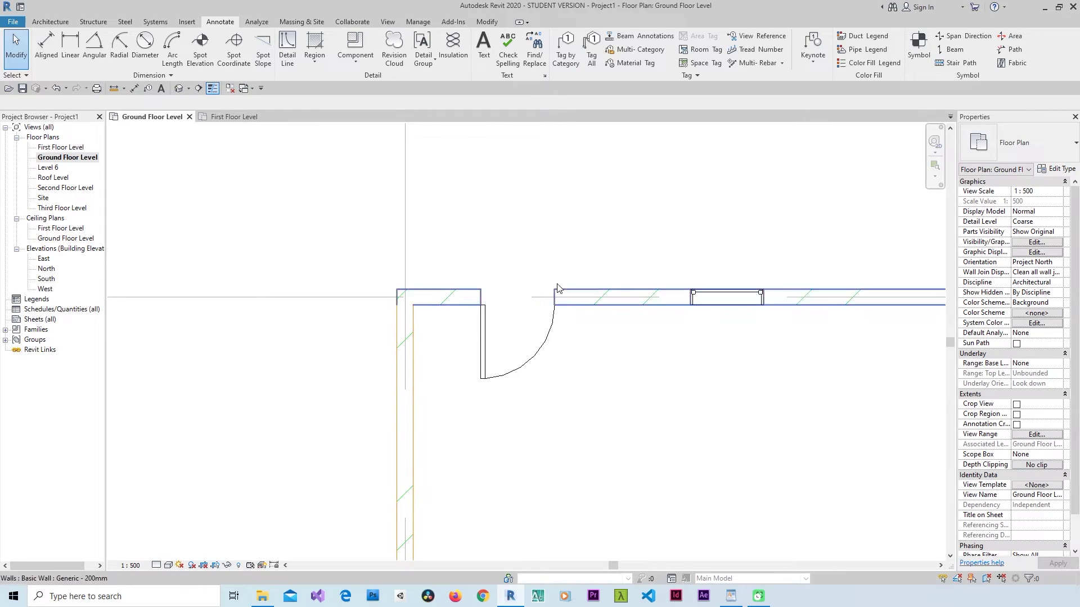
click(130, 565)
click(138, 454)
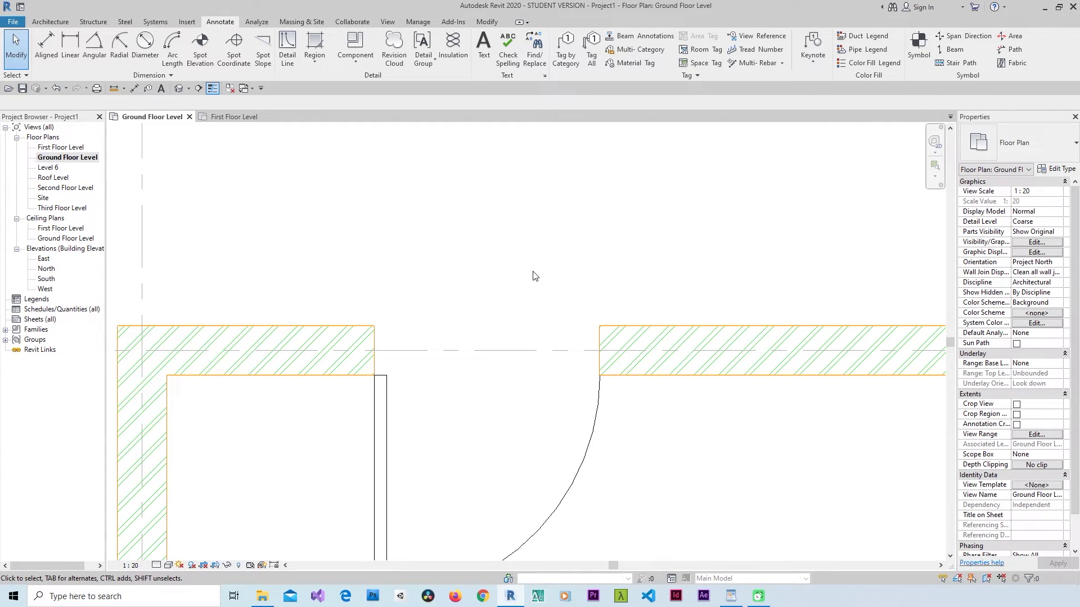
scroll(535, 275, down, 3)
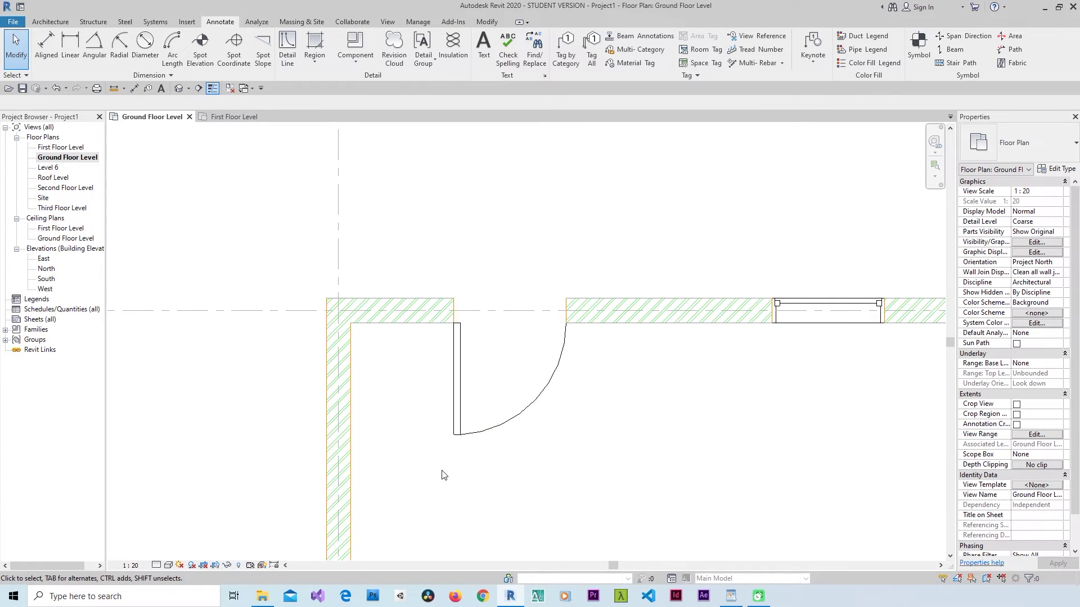
- Set the Walls model category to halftone in the Visibility/Graphic Overrides, apply the change, and inspect the walls in the plan
key(v)
key(g)
click(740, 378)
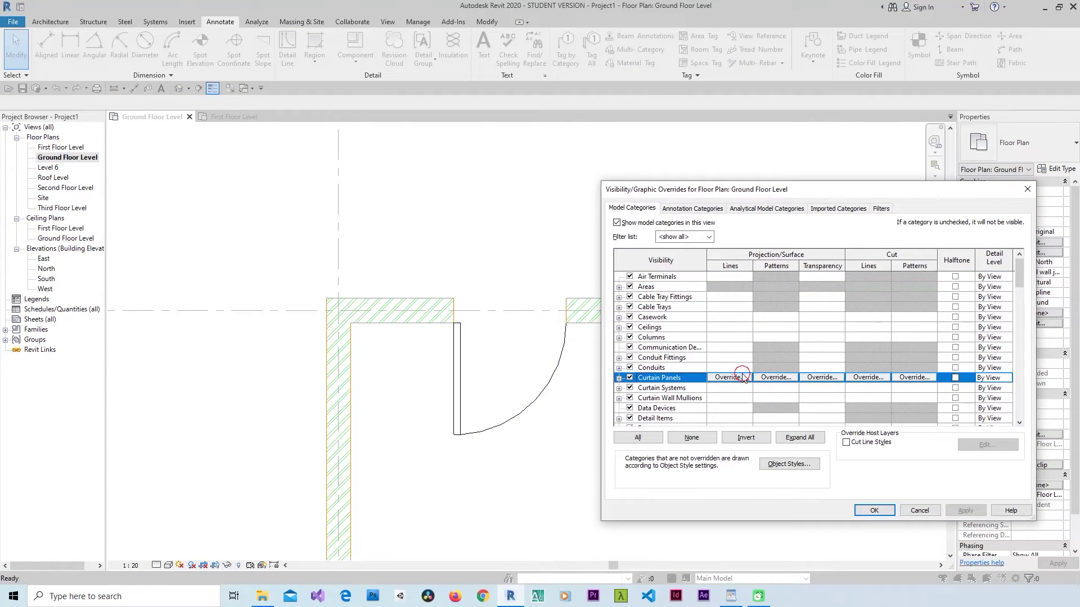
key(w)
scroll(740, 379, down, 1)
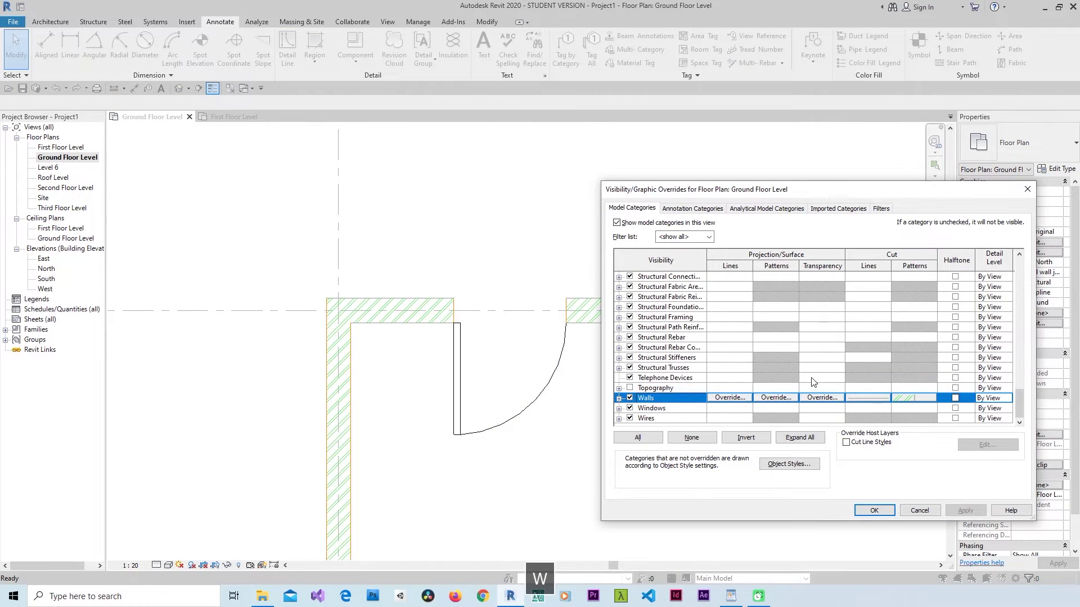
click(954, 398)
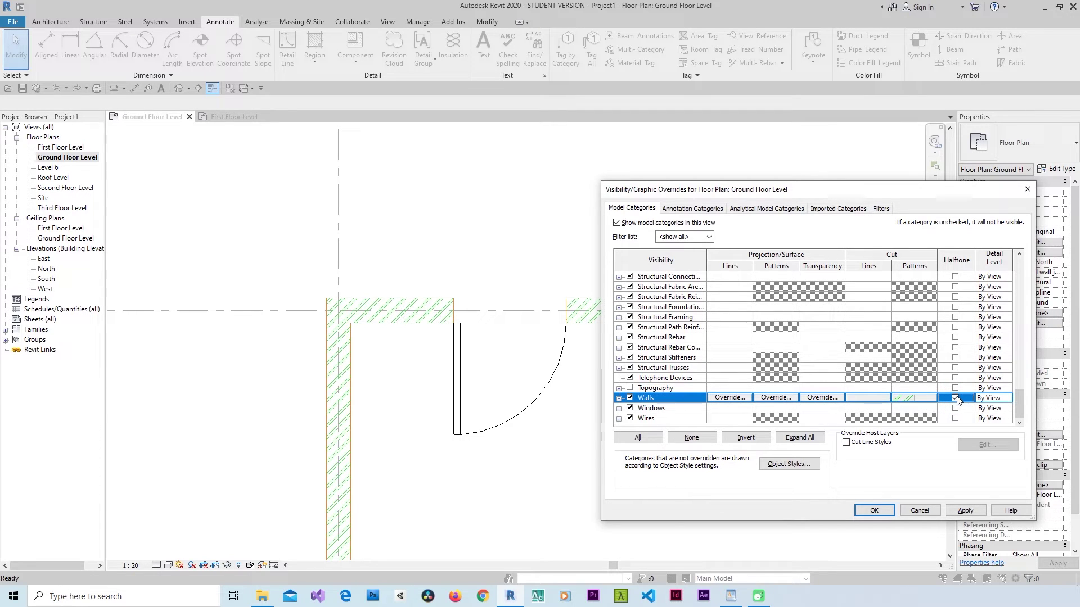
click(966, 510)
click(891, 512)
scroll(586, 183, down, 3)
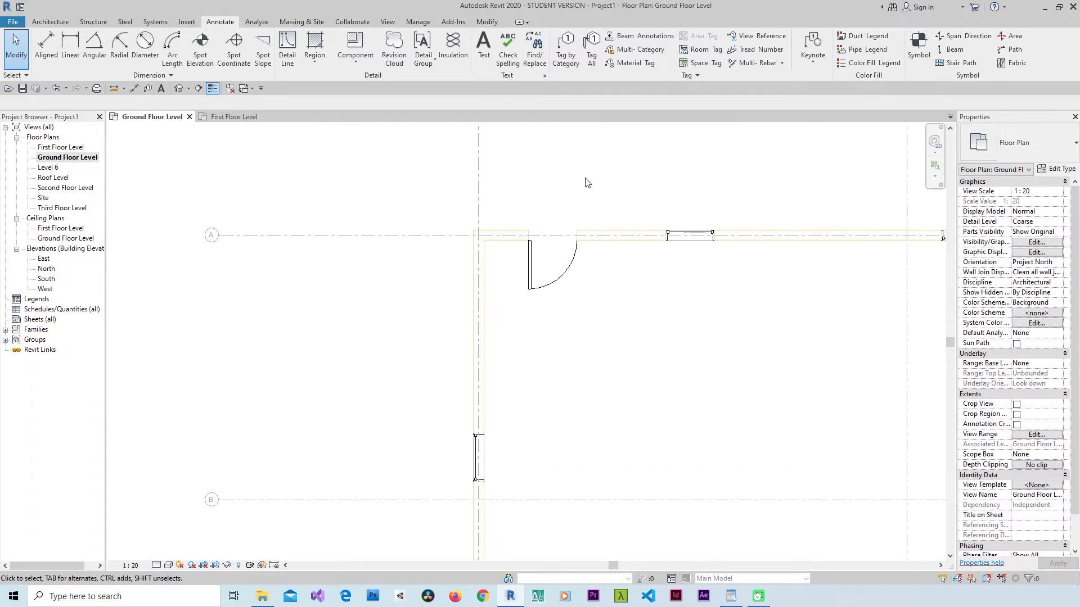
scroll(555, 212, up, 5)
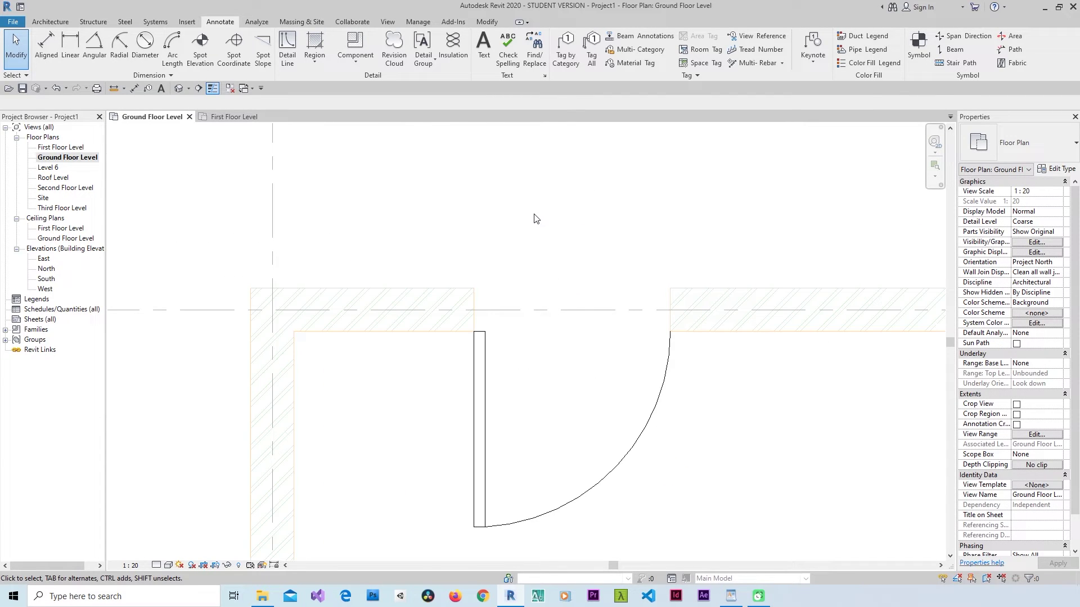
- Turn off halftone for the Walls model category, apply the change, and close the Visibility/Graphic Overrides
key(v)
key(g)
click(683, 361)
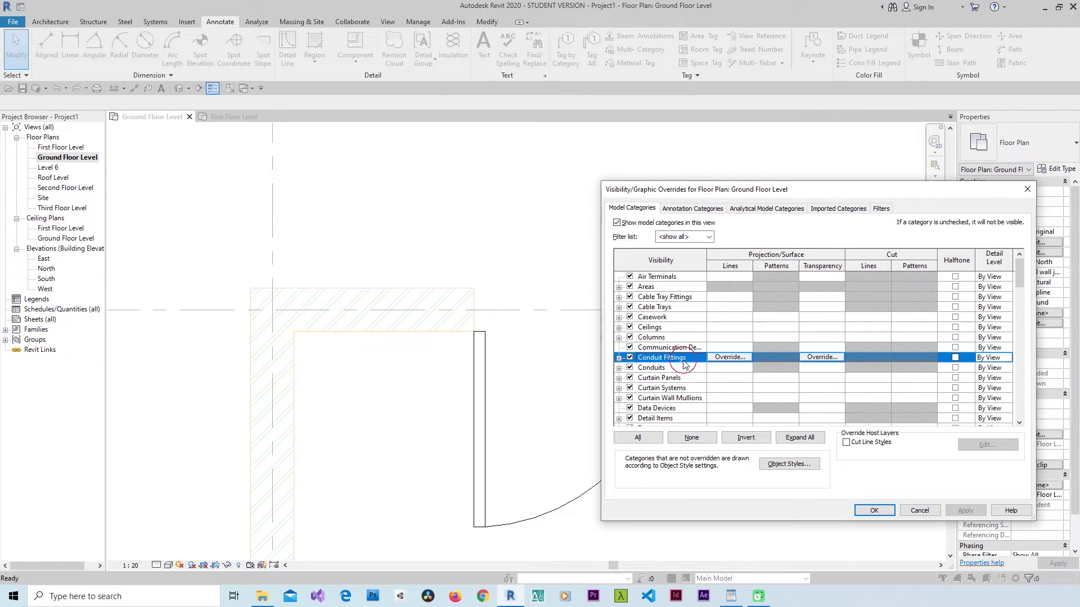
key(w)
click(954, 398)
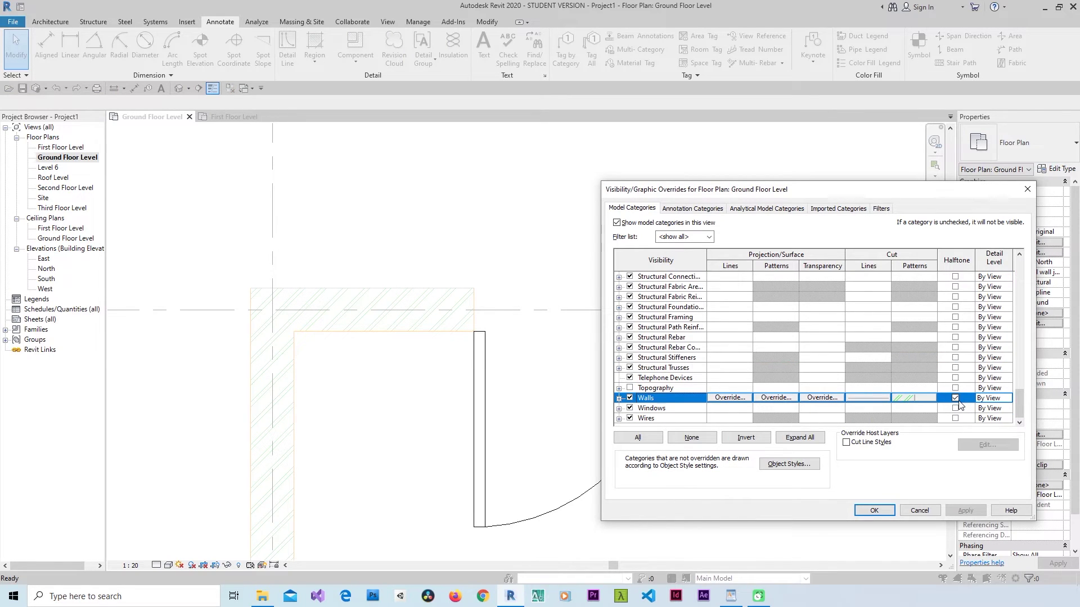
click(955, 397)
click(960, 511)
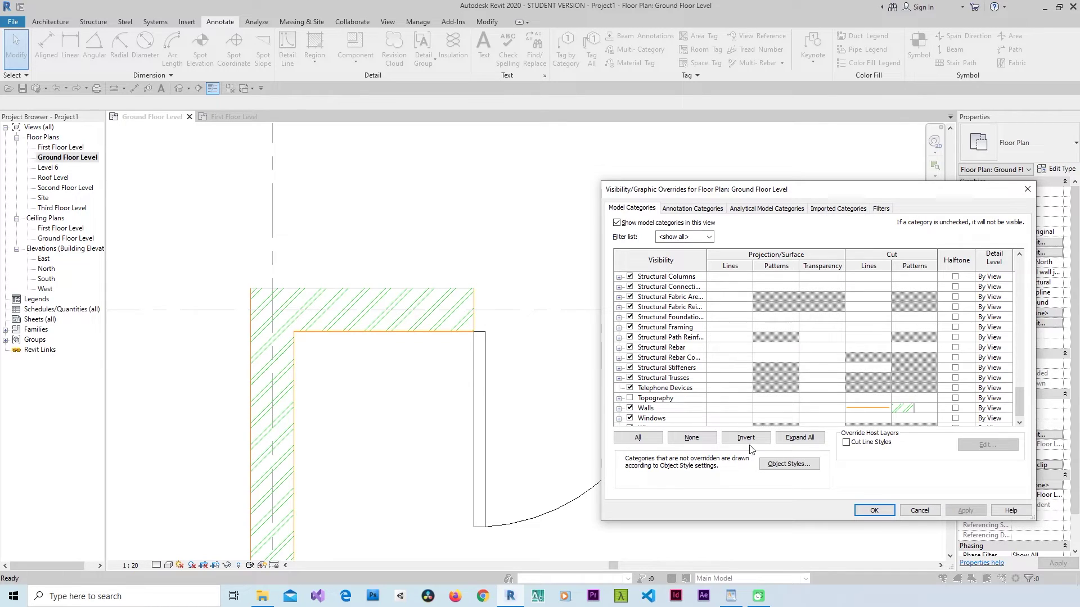
click(887, 510)
scroll(540, 235, down, 2)
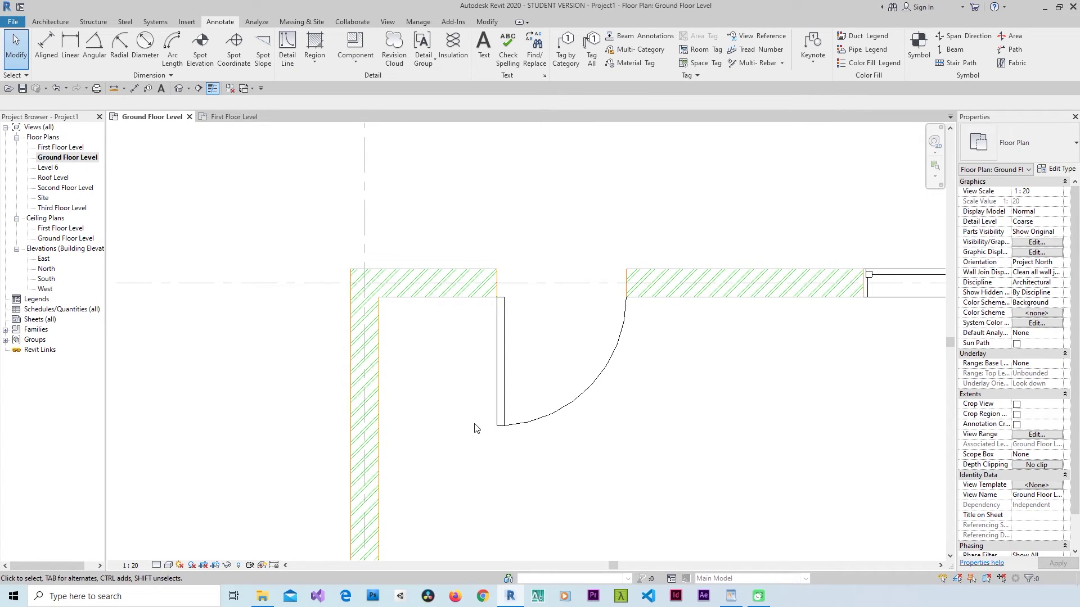
- Clear the cut line overrides of the Walls model category in the Visibility/Graphic Overrides and confirm
key(v)
key(g)
click(674, 398)
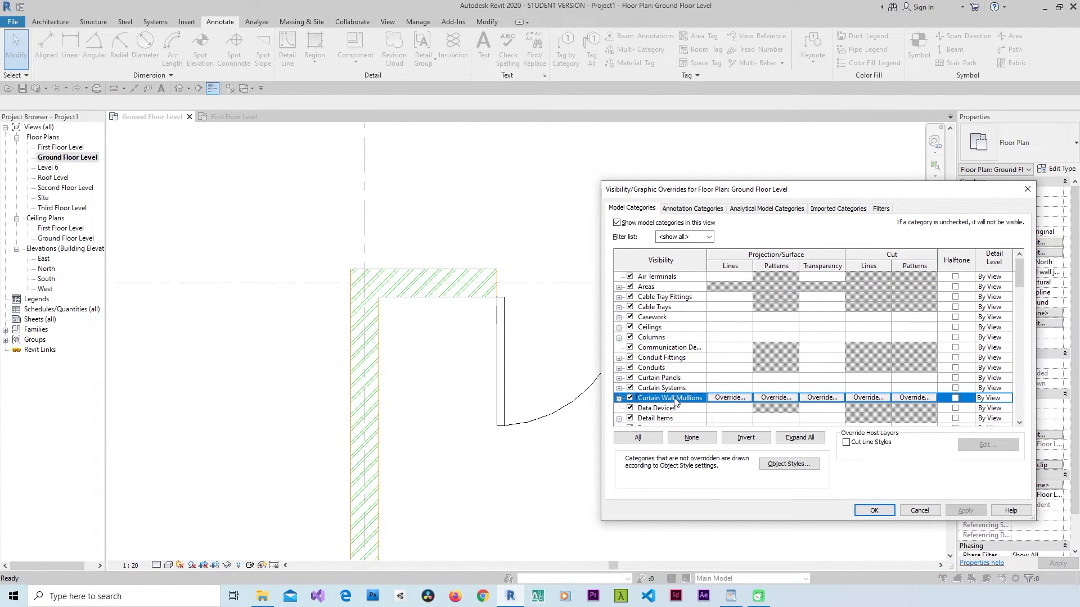
key(w)
click(872, 397)
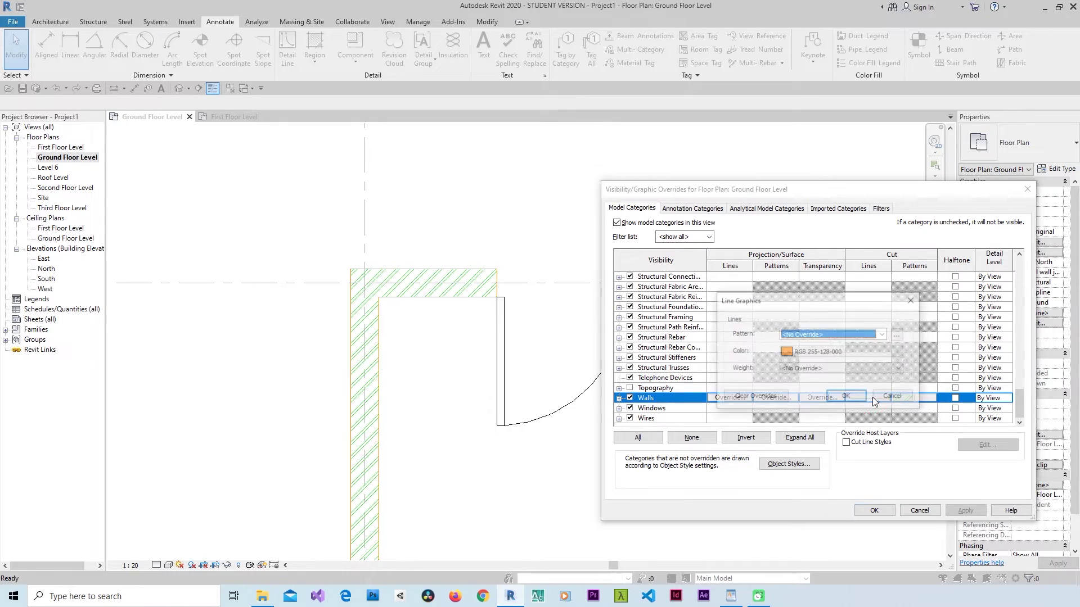
click(756, 397)
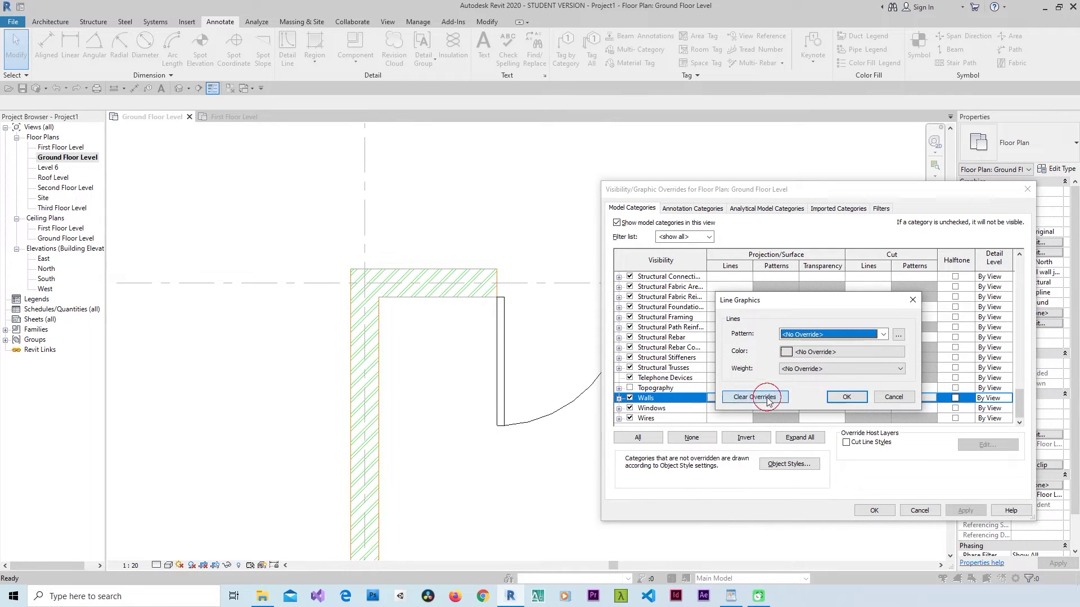
click(846, 397)
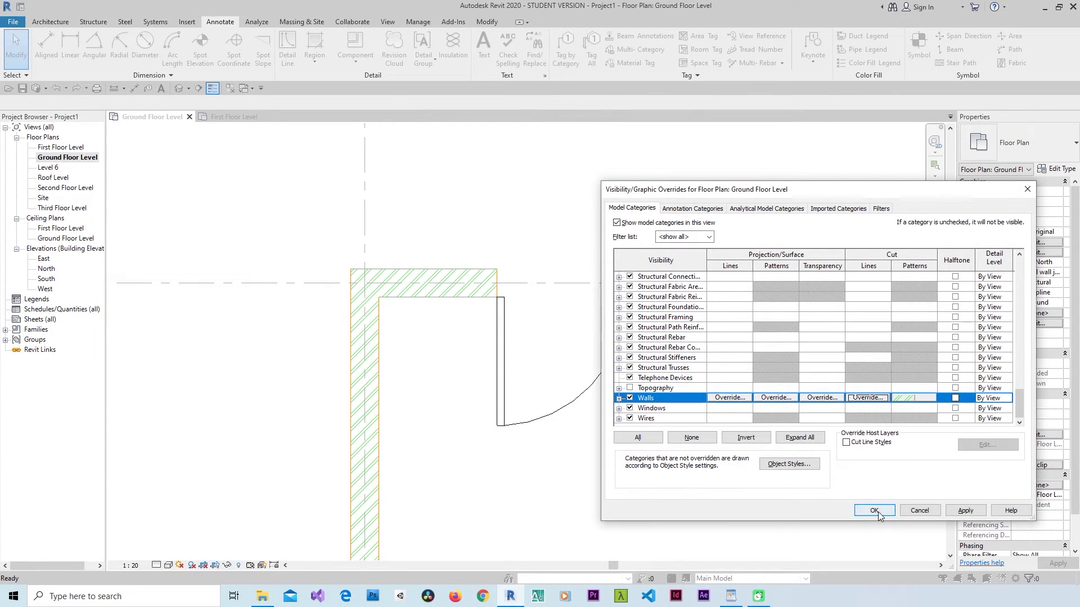
click(874, 511)
click(742, 410)
scroll(742, 410, down, 5)
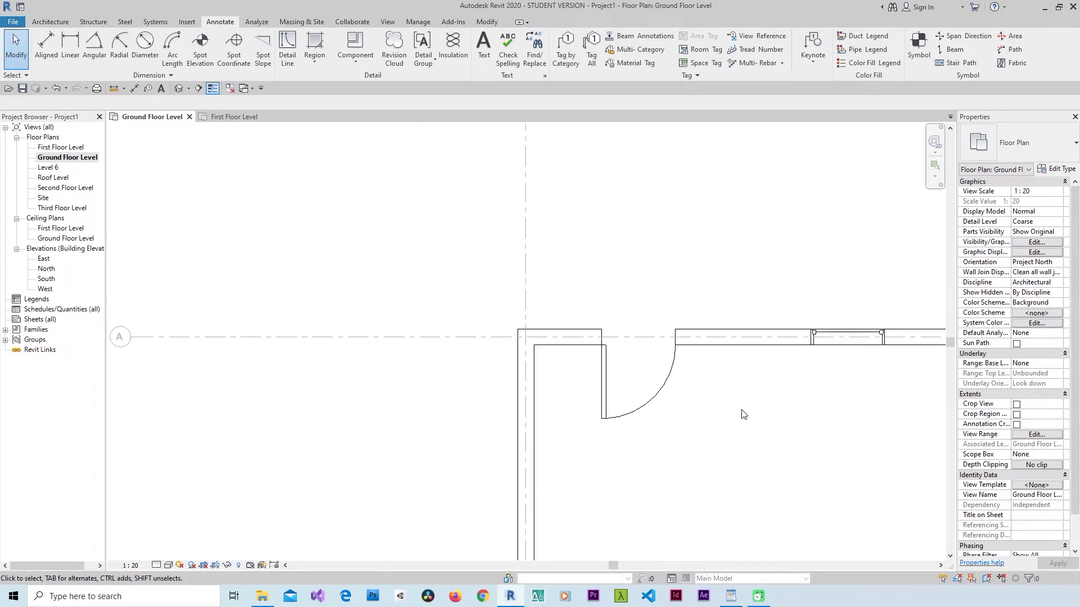
middle_drag(785, 425, 736, 325)
- Hide the Windows model category in the Visibility/Graphic Overrides, apply and confirm, and inspect the window openings in the plan
key(v)
key(g)
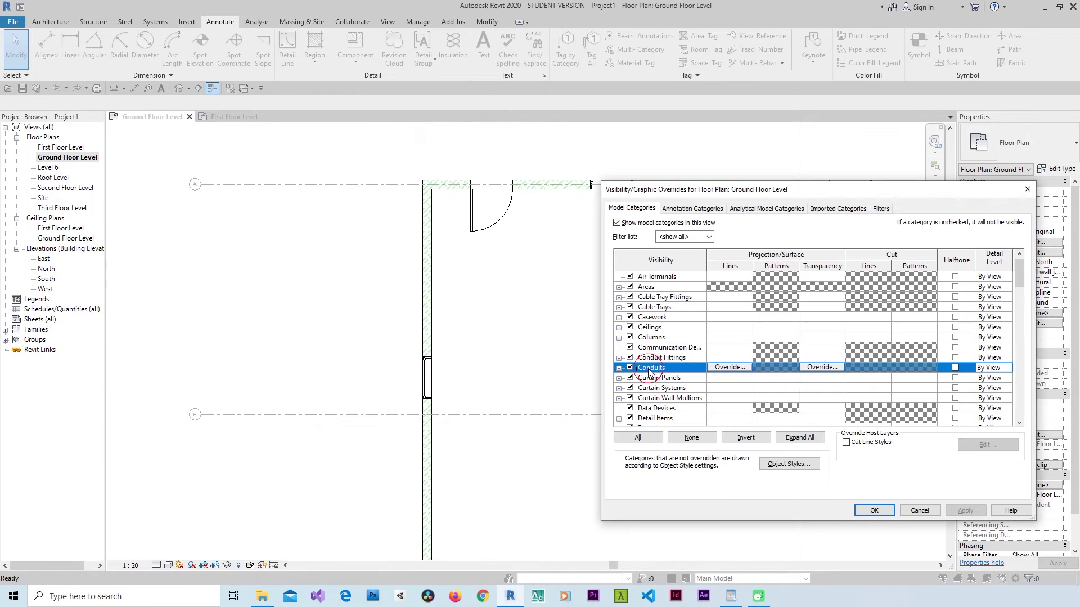
scroll(634, 411, down, 10)
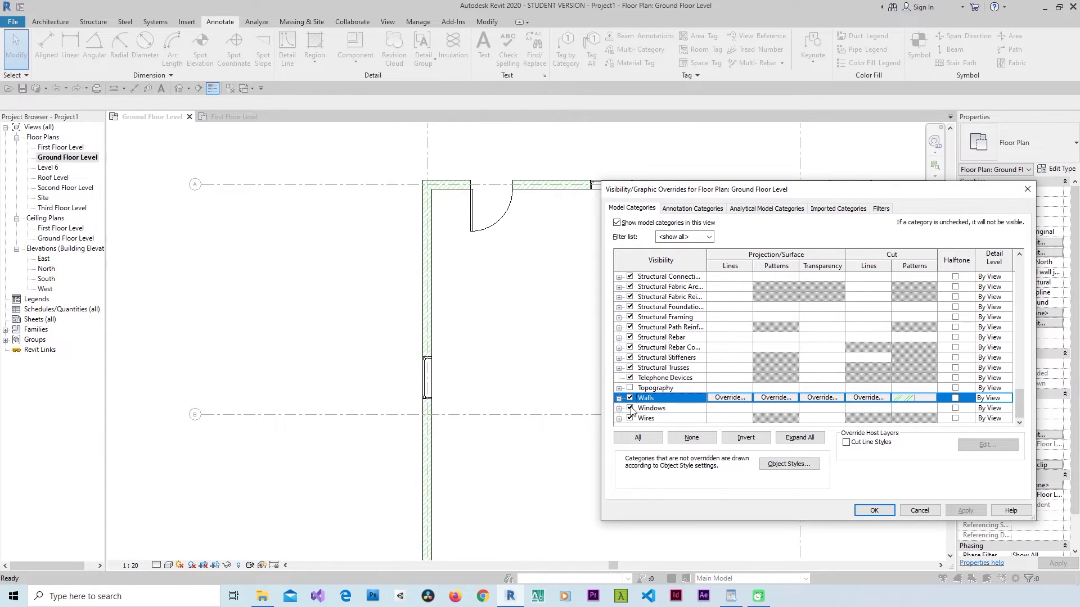
click(632, 409)
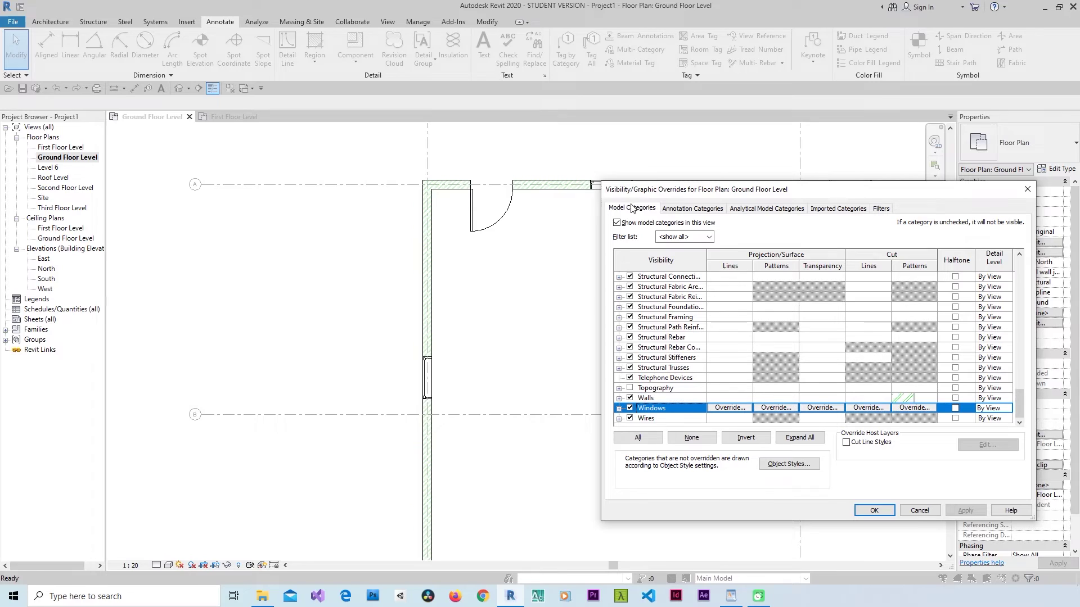
click(630, 408)
click(965, 510)
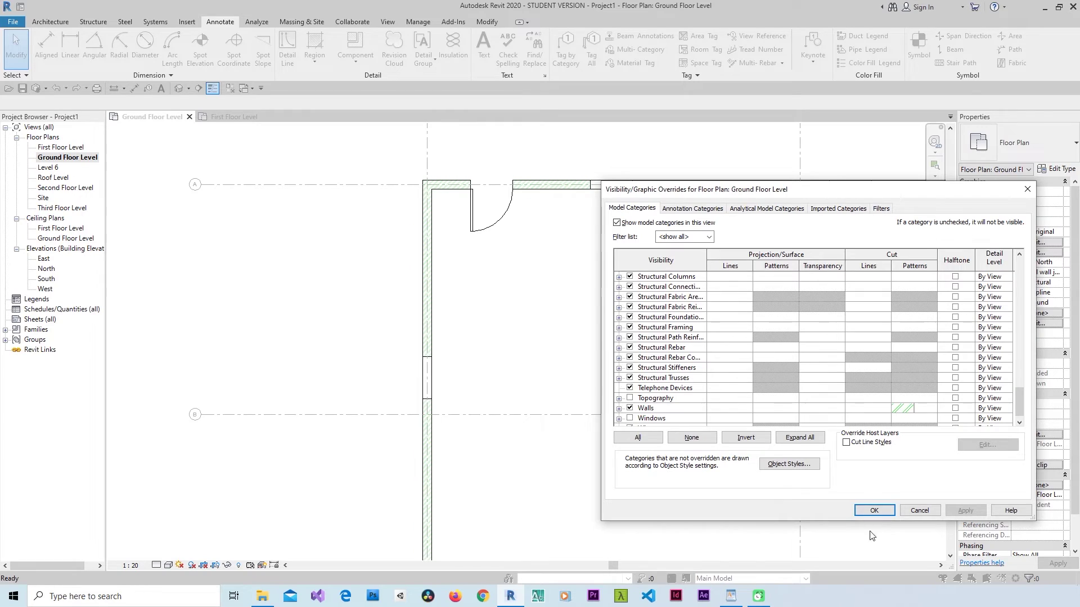
click(874, 510)
scroll(591, 264, down, 2)
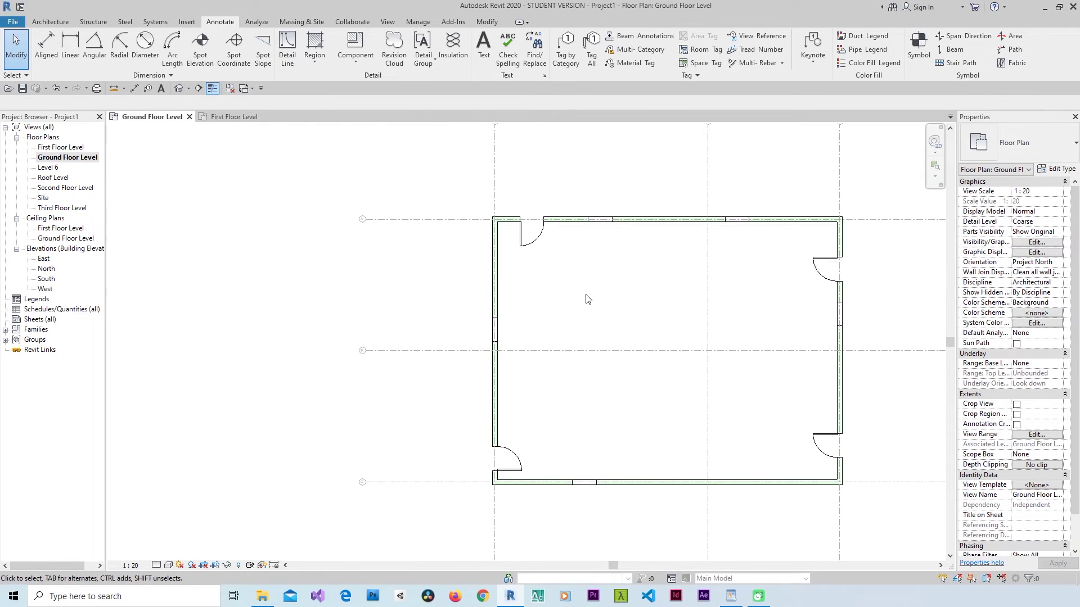
scroll(586, 299, up, 1)
- Turn the visibility of the Windows model category back on in the Visibility/Graphic Overrides and confirm
key(v)
key(g)
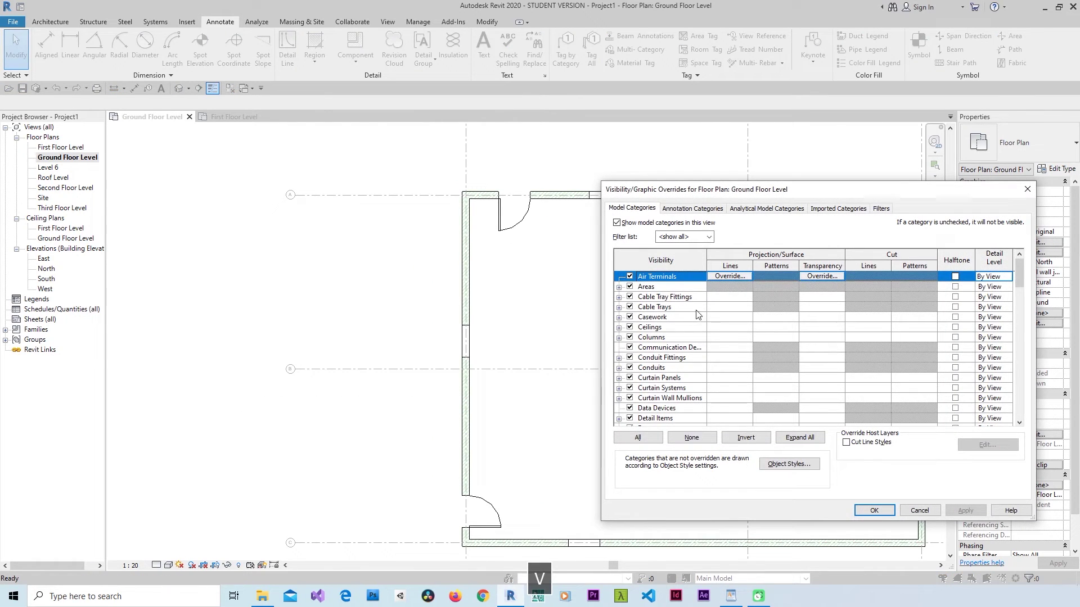
scroll(685, 368, down, 2)
scroll(685, 369, down, 10)
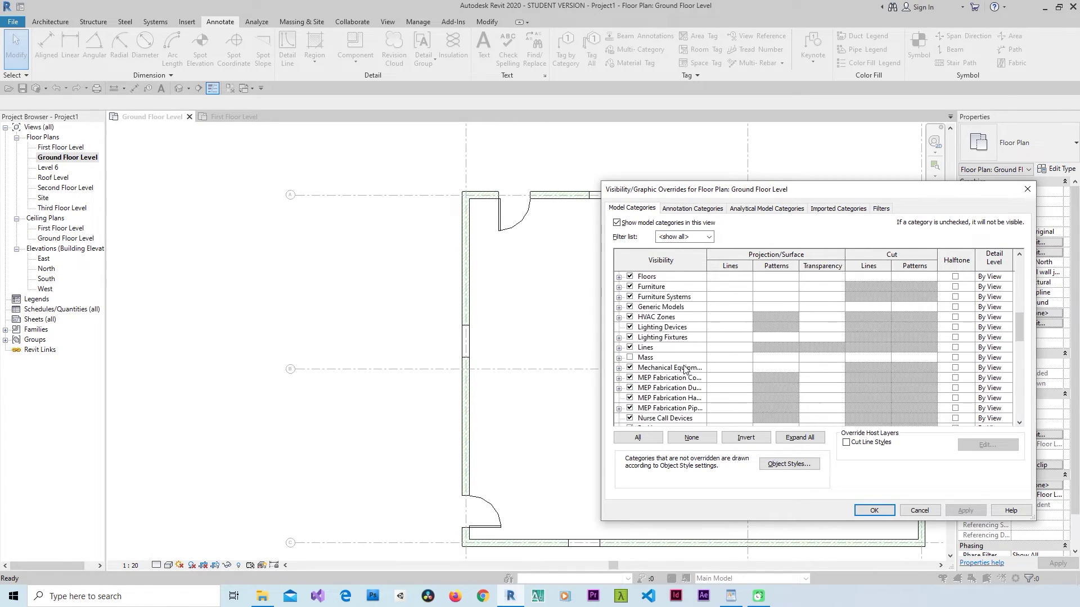
key(w)
key(w)
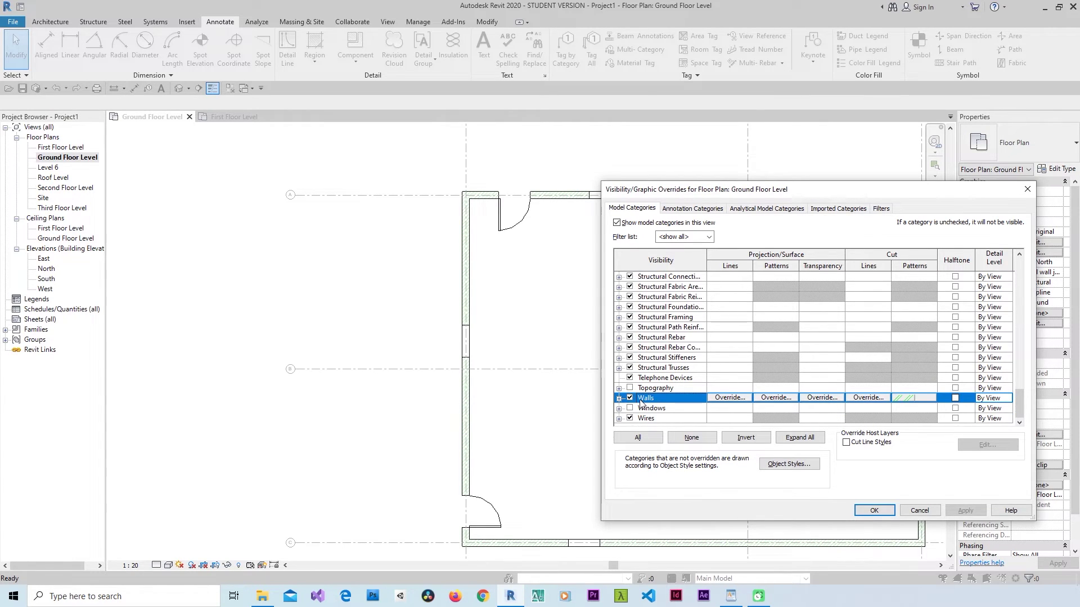
click(629, 407)
click(874, 511)
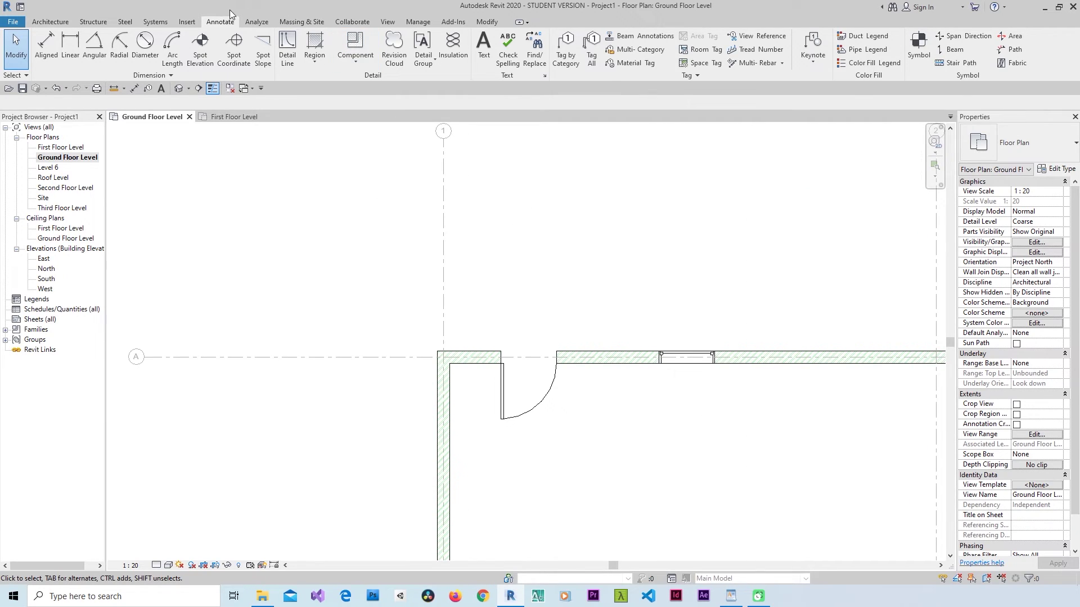
- Close the inactive views and tag the window beside the door in the grid A wall by category, with a leader
click(230, 88)
click(566, 50)
scroll(684, 334, up, 2)
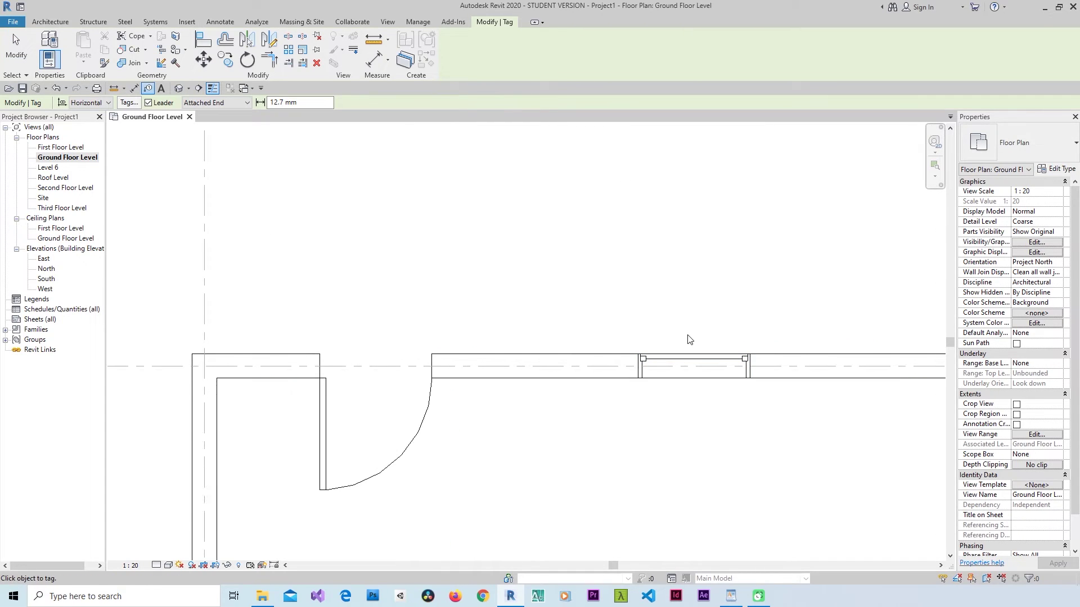
click(689, 316)
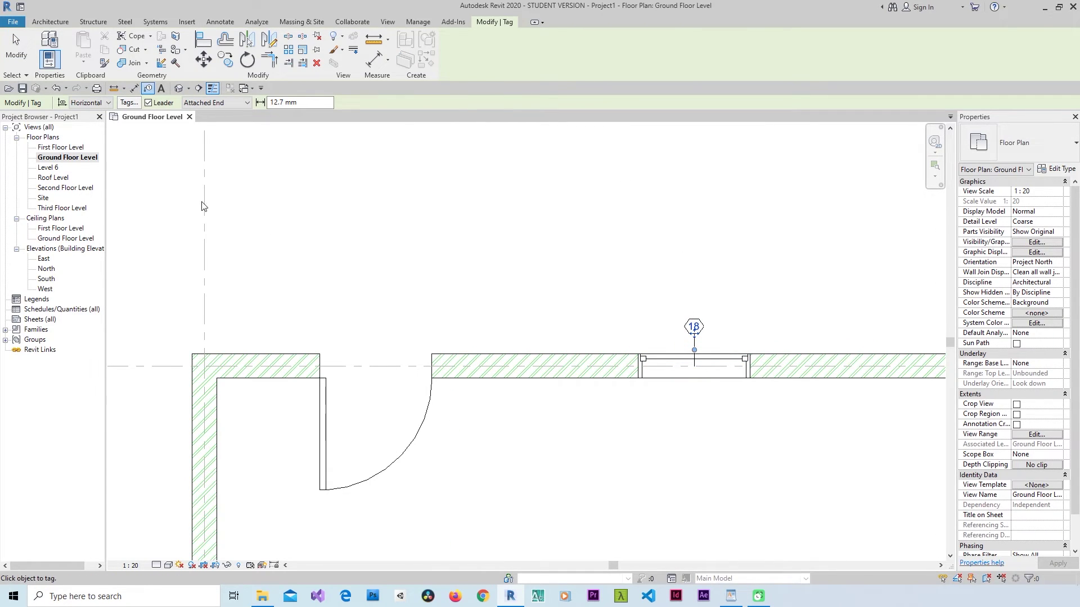
key(Escape)
key(Escape)
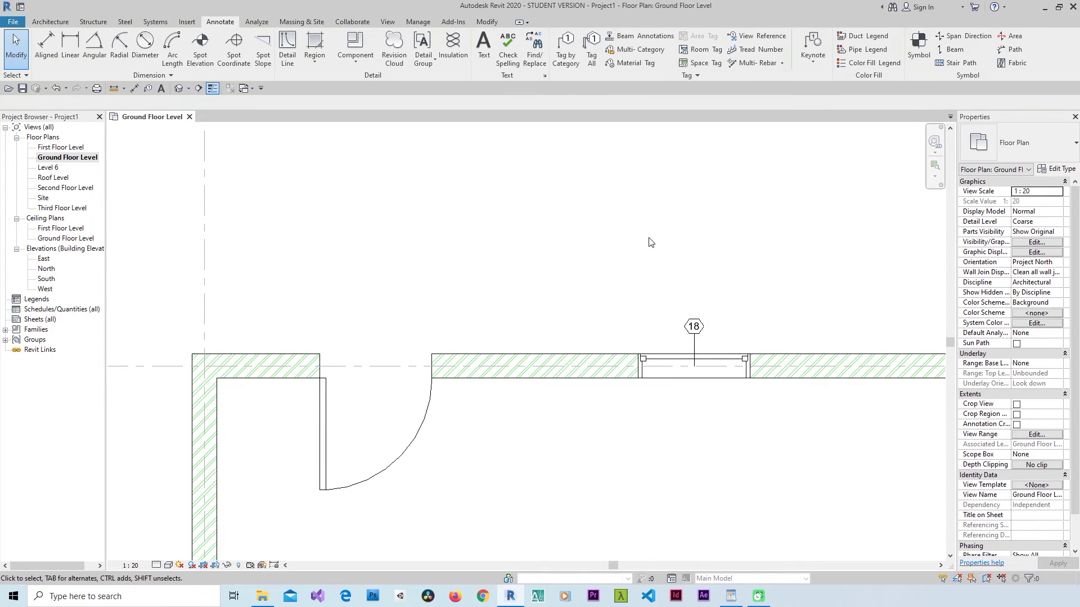
- Set the Window Tags annotation category to halftone in the Visibility/Graphic Overrides and apply the change
key(v)
key(g)
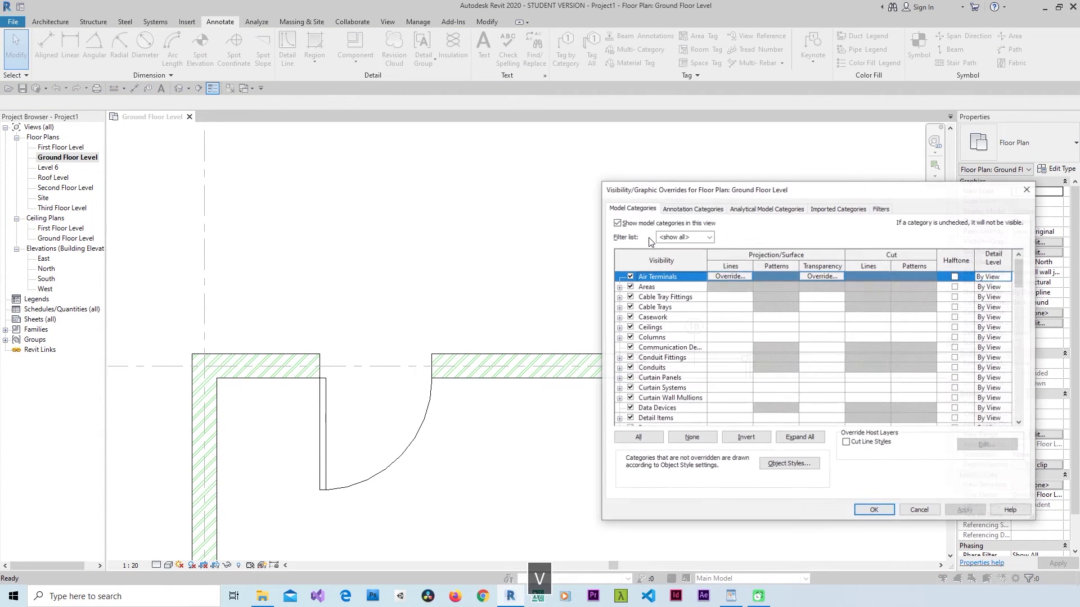
drag(659, 191, 238, 143)
click(271, 161)
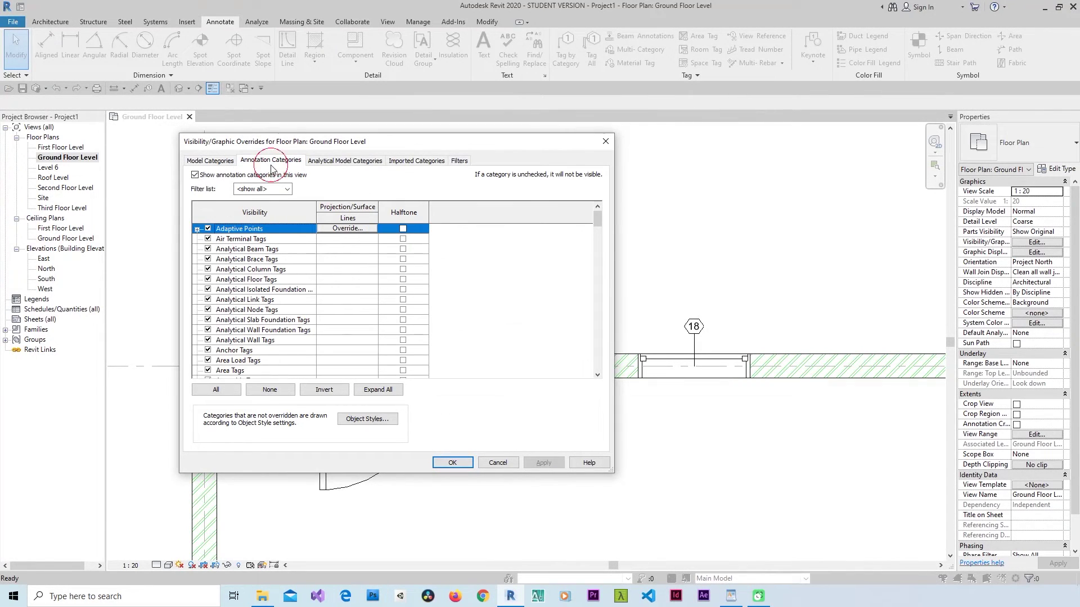
click(274, 341)
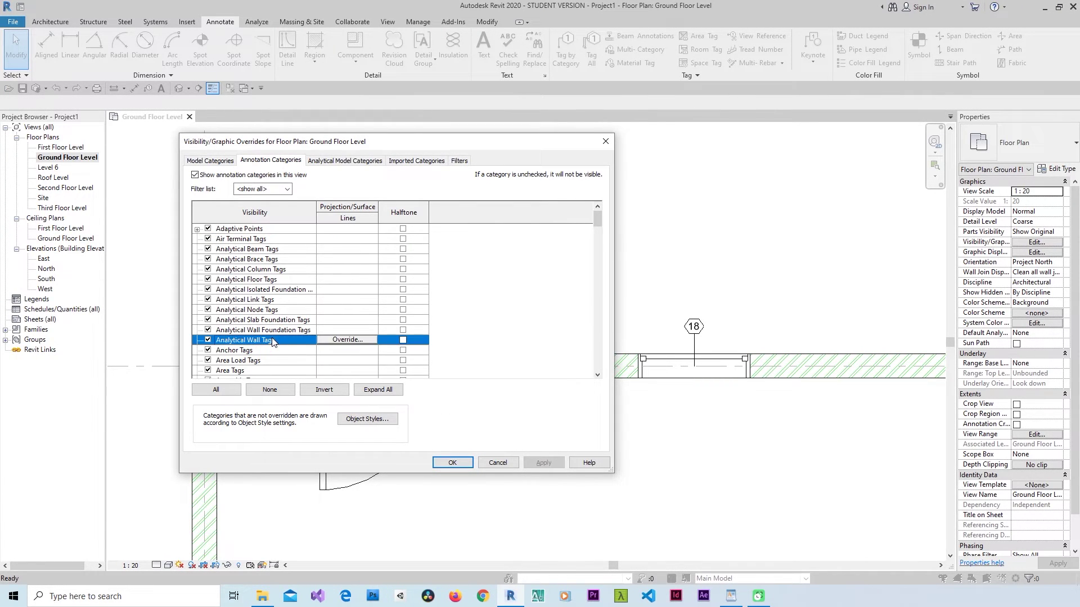
scroll(274, 341, down, 15)
click(272, 340)
scroll(272, 343, down, 1)
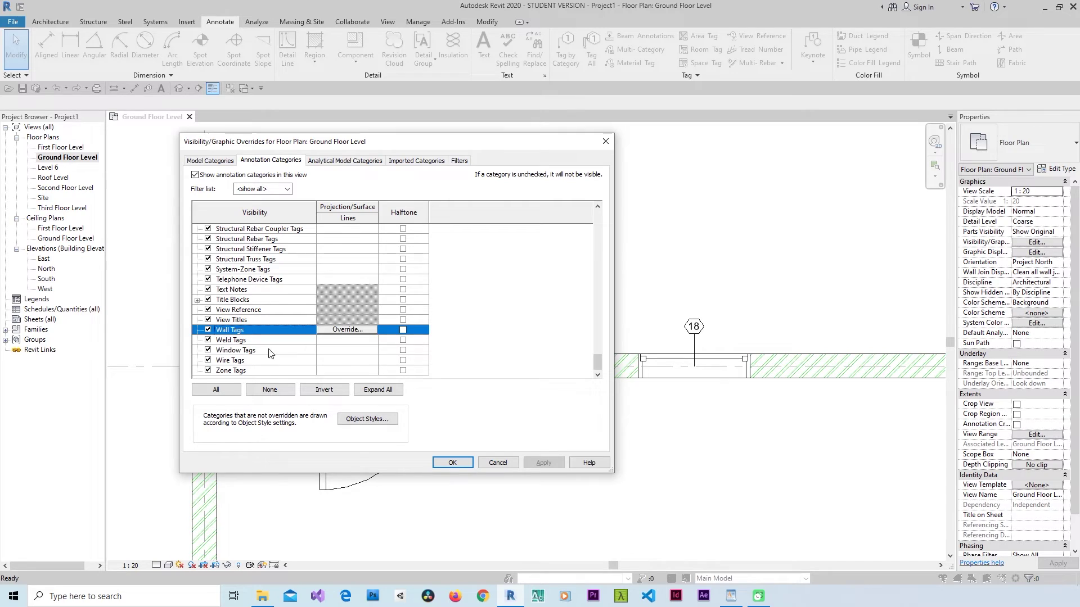
click(269, 351)
click(403, 350)
click(544, 462)
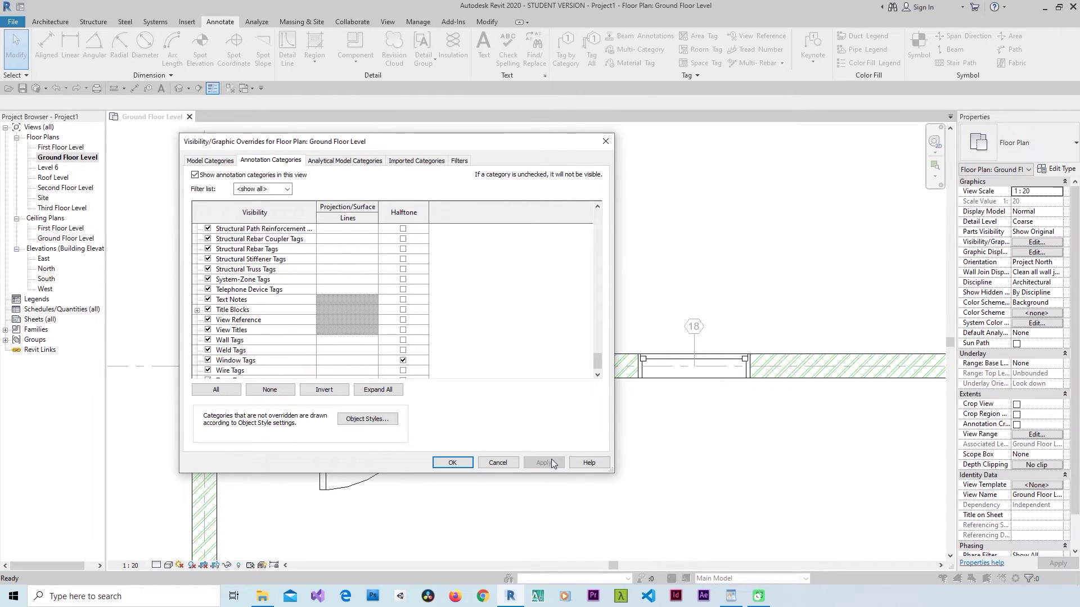
- Override the projection line color of the Window Tags category with red, confirm, and inspect the tag in the plan
click(300, 360)
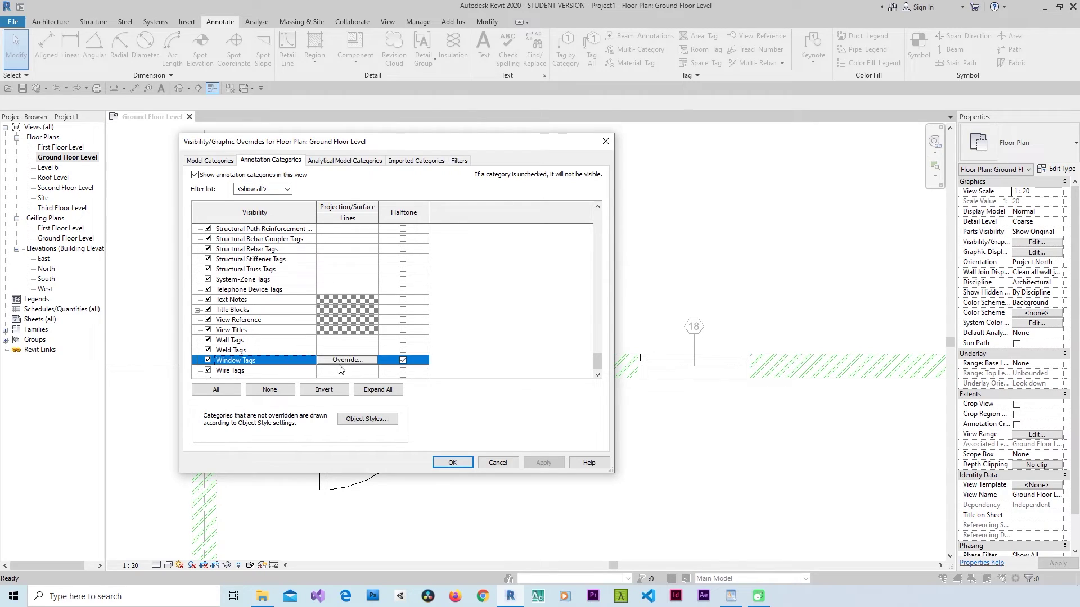
click(347, 360)
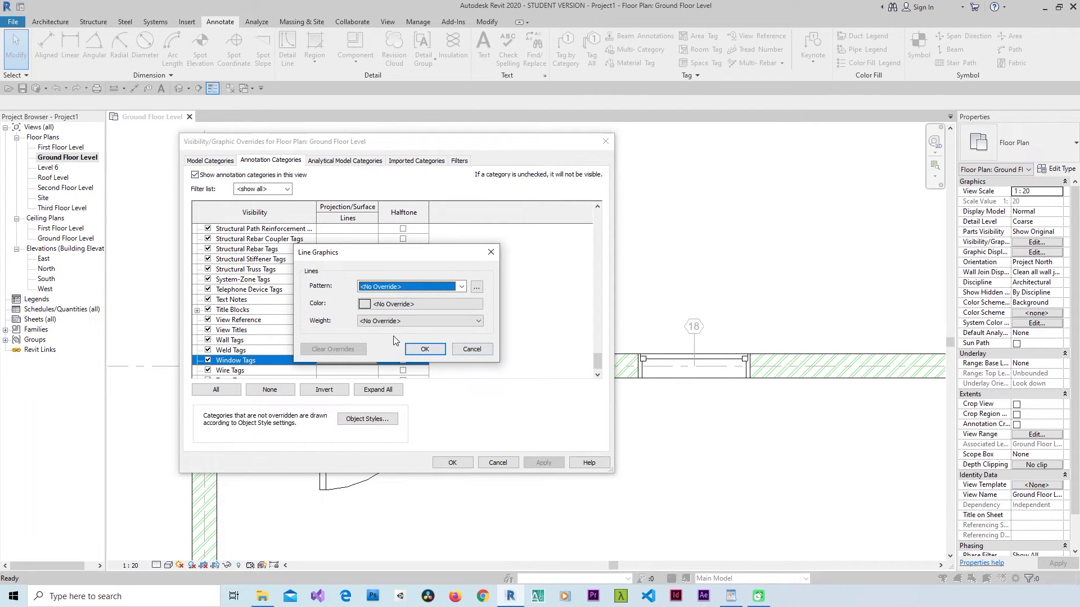
click(380, 306)
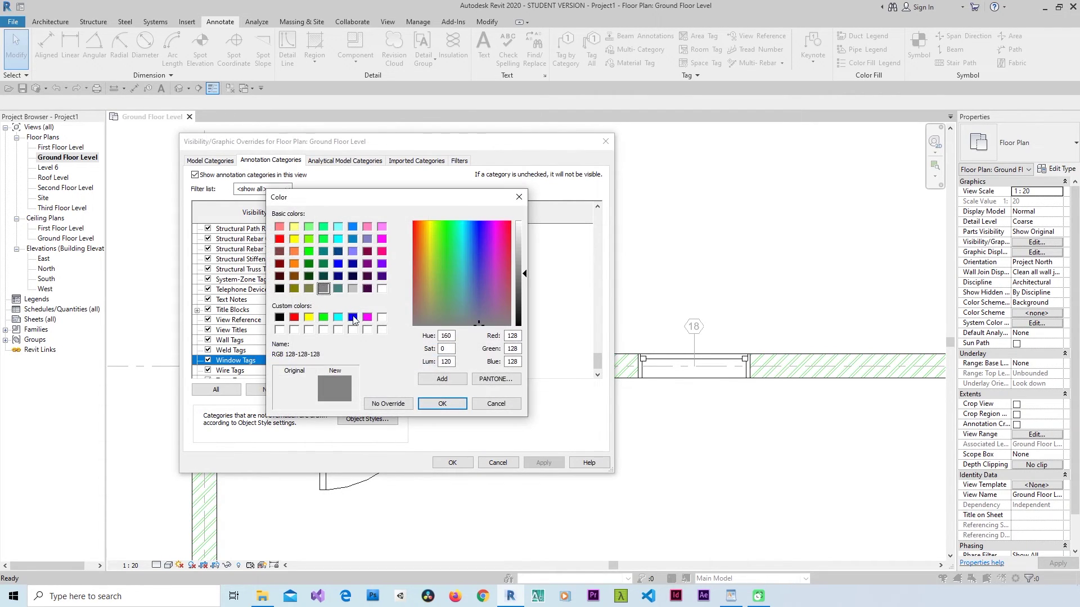
click(294, 317)
click(442, 403)
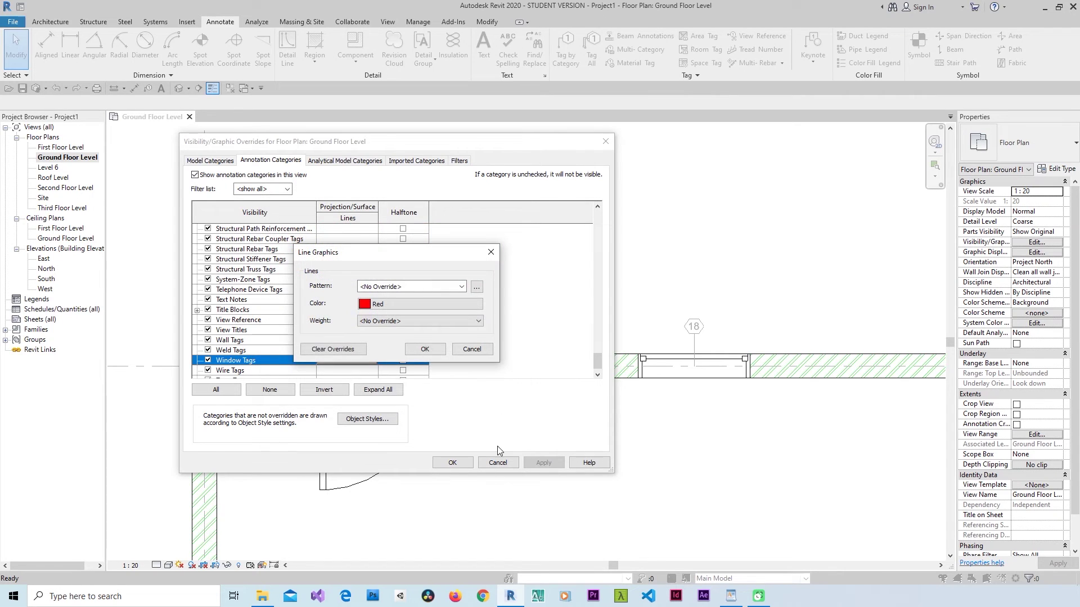
click(427, 341)
click(452, 462)
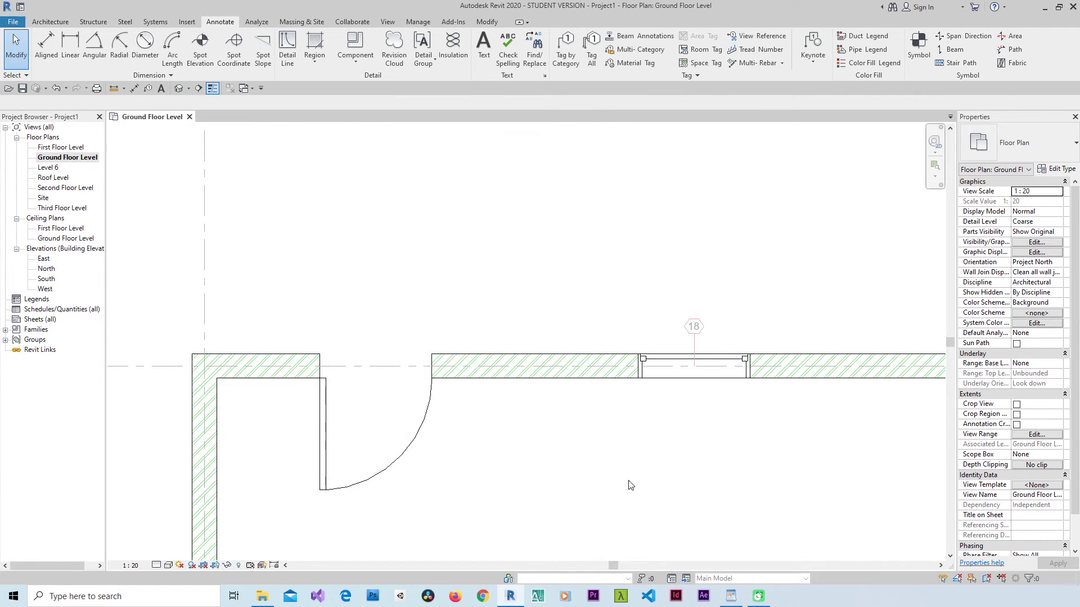
scroll(695, 461, up, 2)
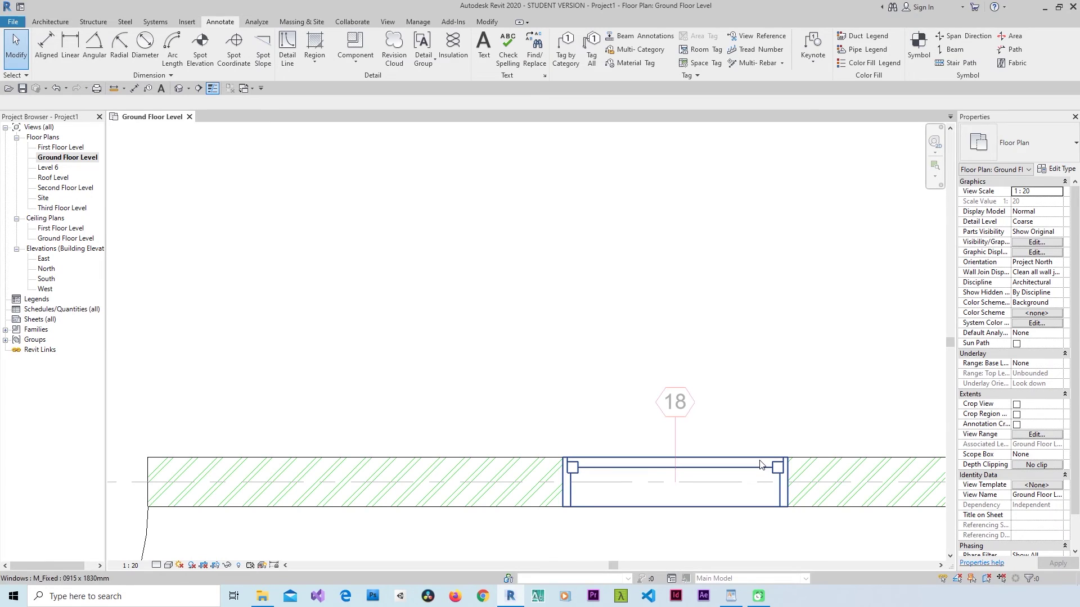
- Turn off halftone for the Window Tags annotation category in the Visibility/Graphic Overrides, confirm, and check the window tag in the plan
key(v)
key(g)
click(270, 349)
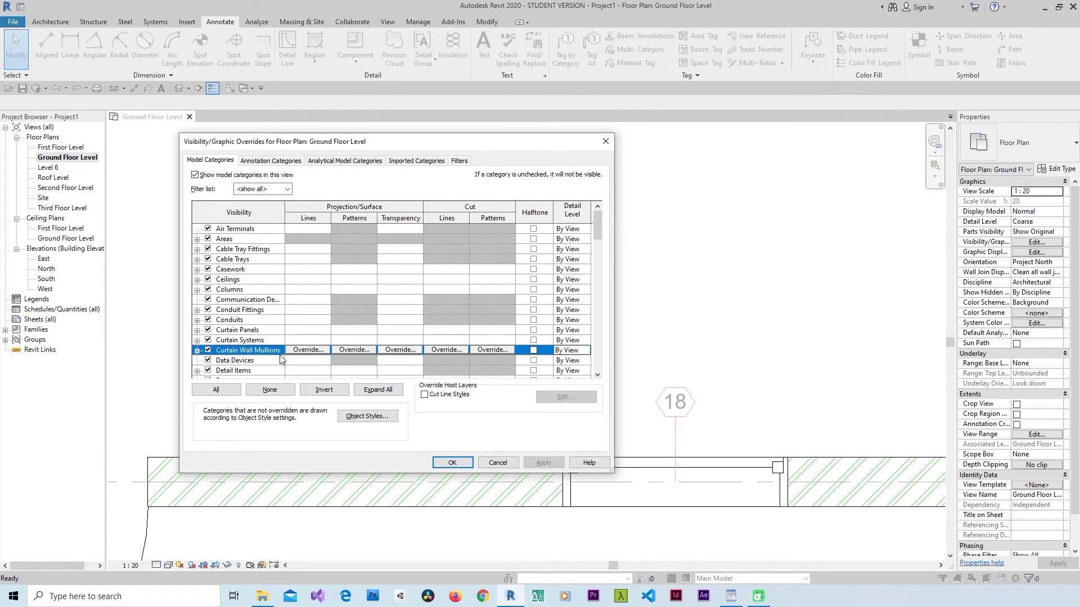
key(w)
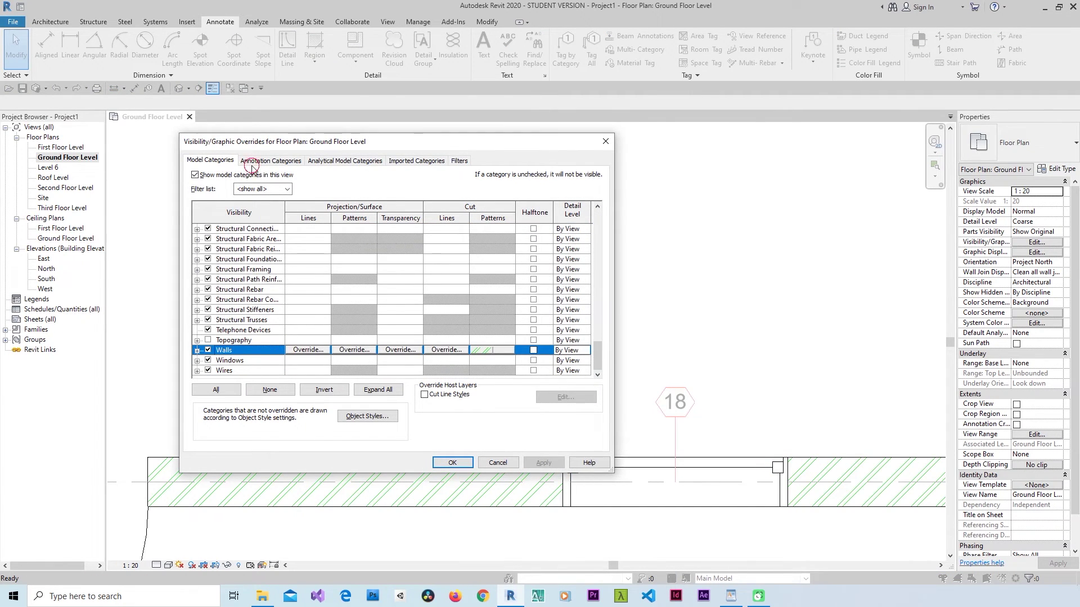
click(270, 162)
click(246, 351)
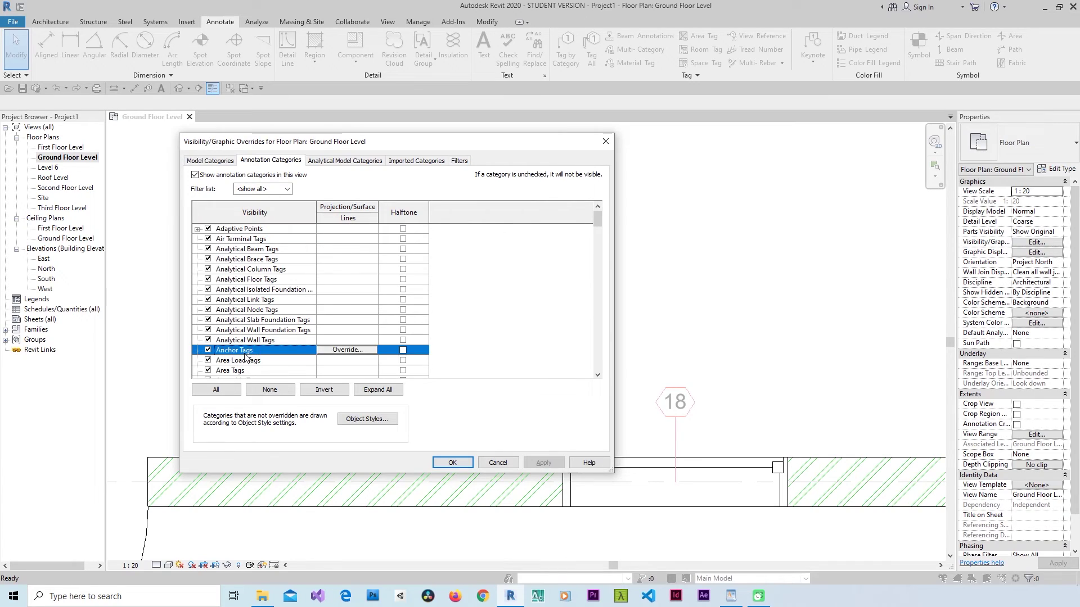
key(w)
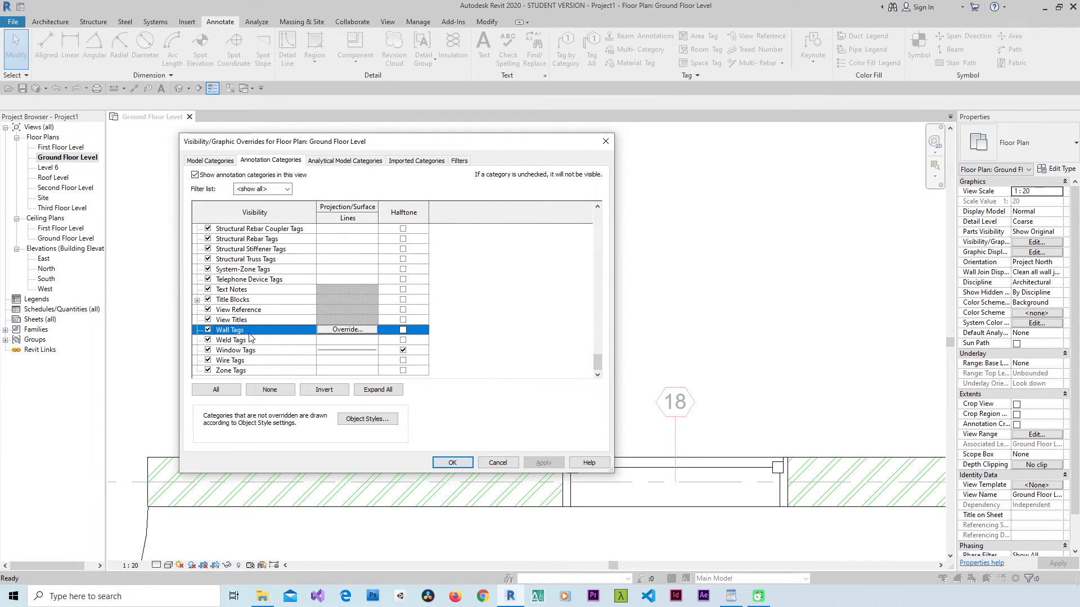
click(366, 353)
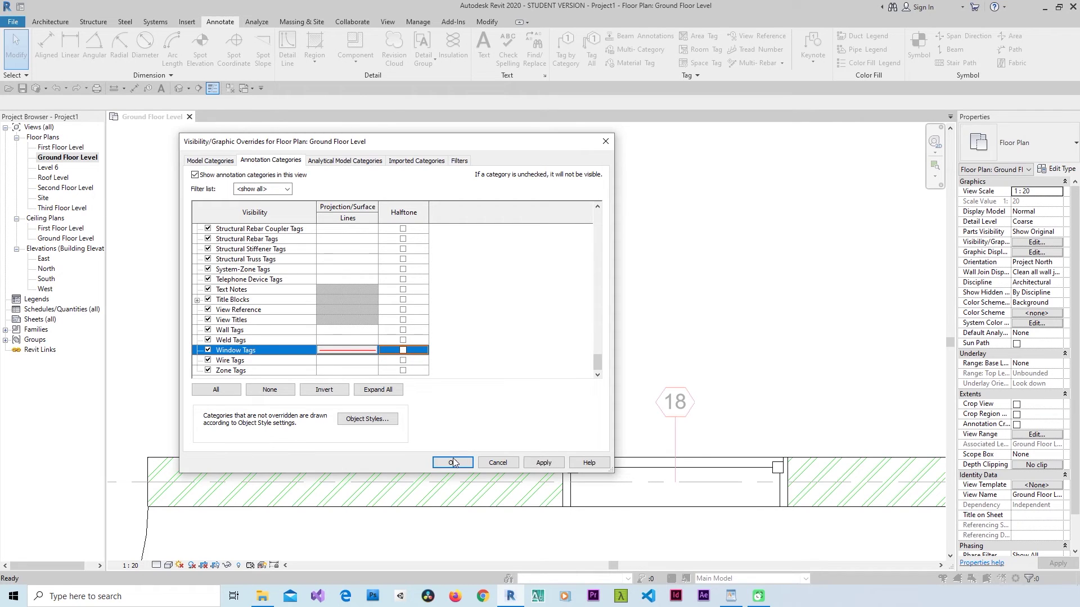
click(452, 462)
scroll(682, 475, up, 2)
scroll(682, 475, down, 6)
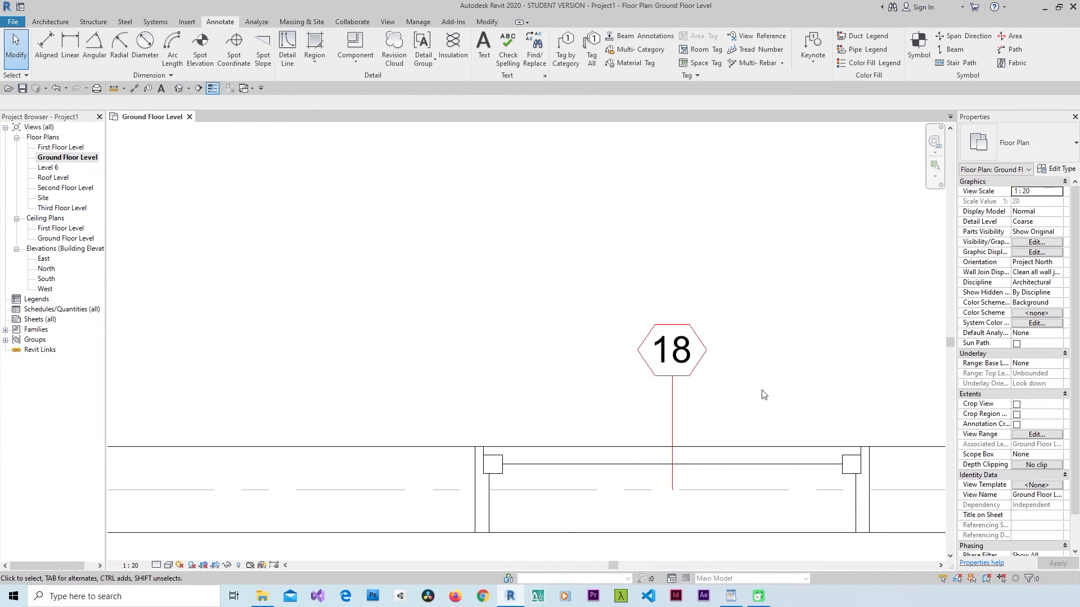
scroll(720, 392, down, 5)
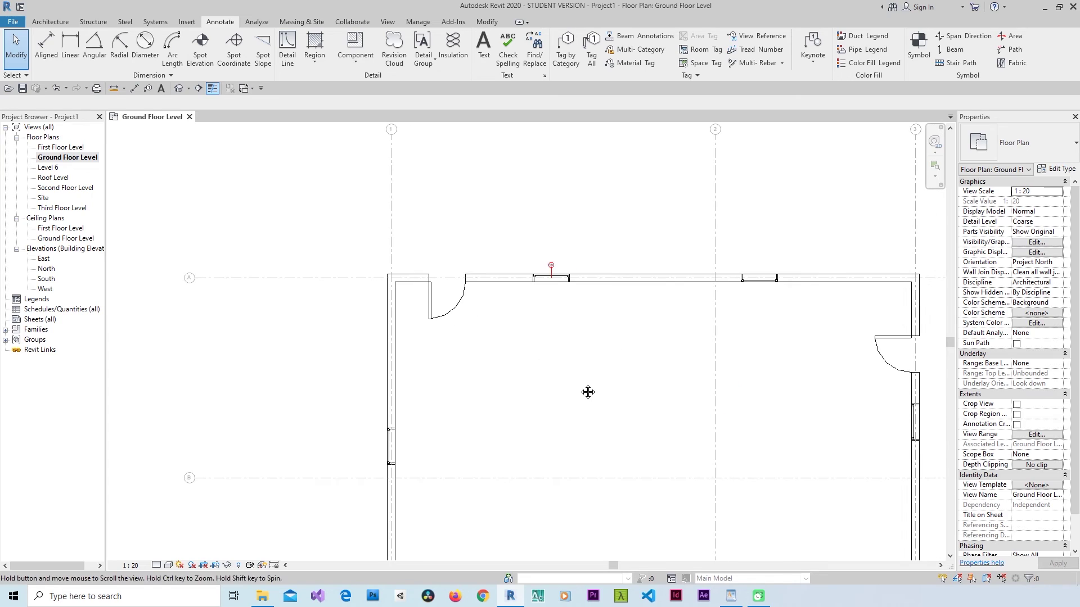
- Change the view scale of the Ground Floor Level plan to 1:100
scroll(545, 291, up, 5)
middle_drag(545, 291, 496, 280)
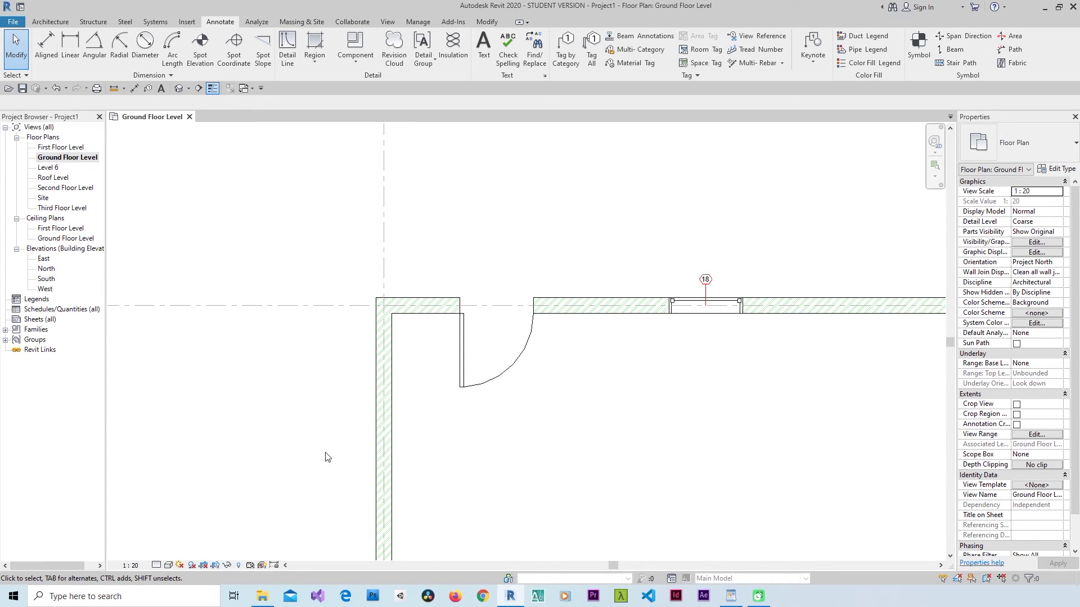
click(130, 566)
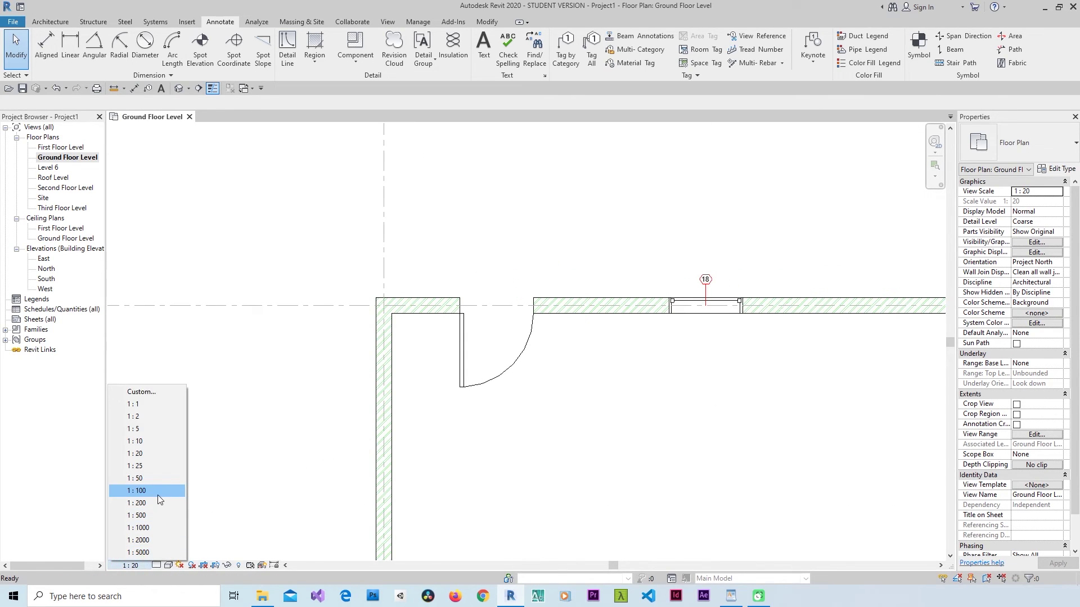
click(157, 495)
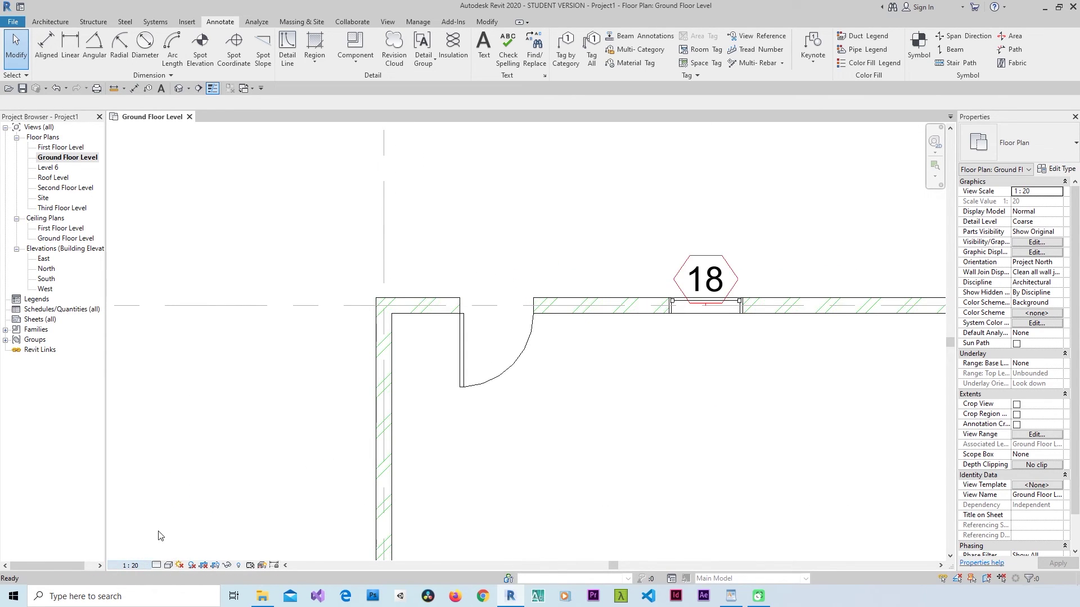
click(157, 565)
click(744, 357)
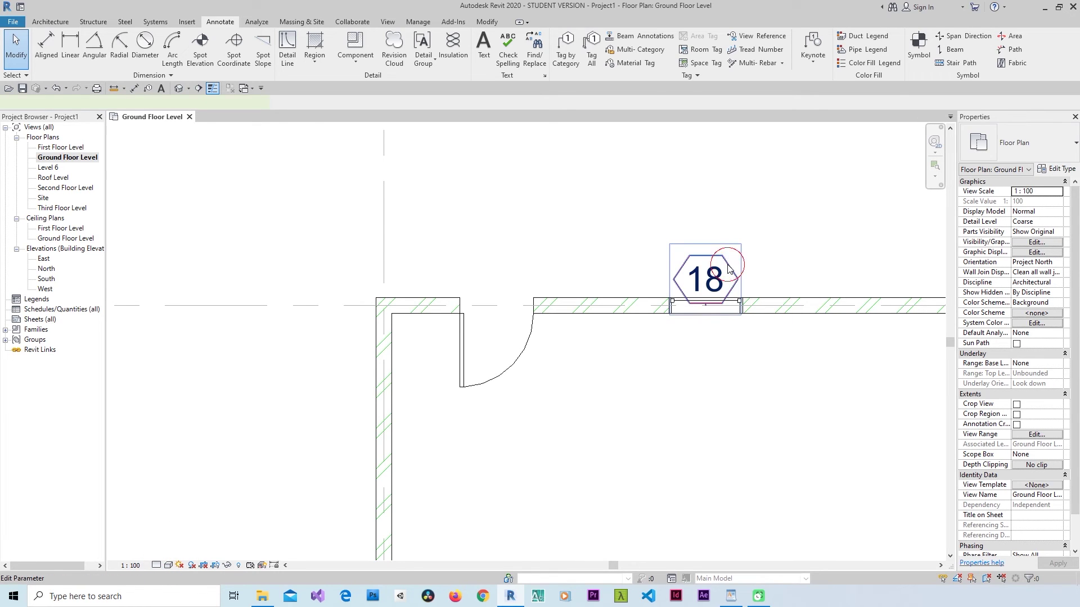
- Inspect the window tag above the grid A wall, clear the selection, and set the plan's view scale to 1:50
click(726, 267)
click(726, 264)
click(763, 284)
click(655, 471)
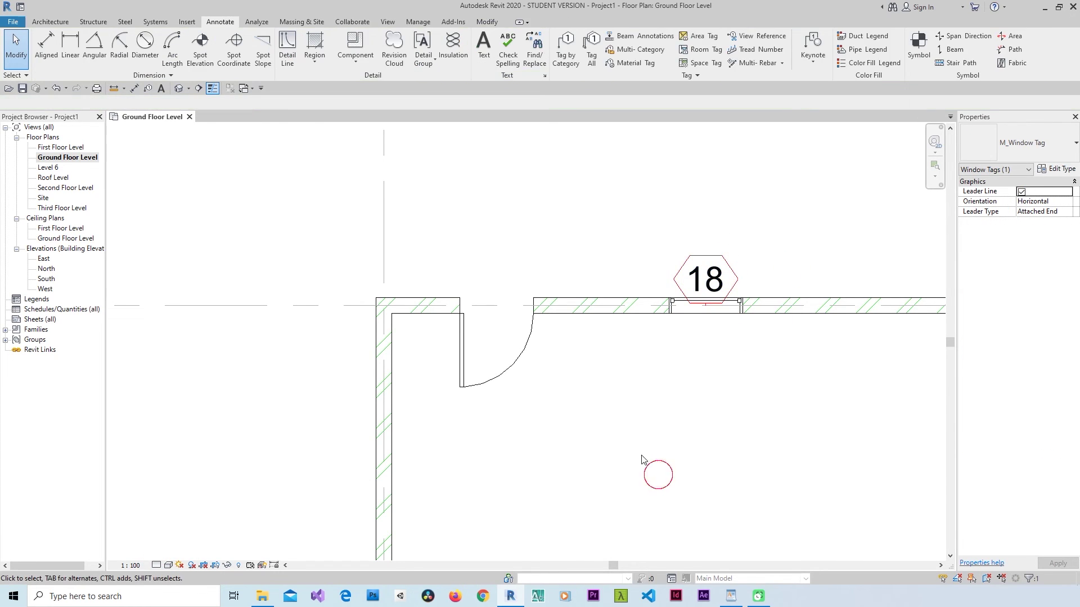
click(131, 565)
click(137, 479)
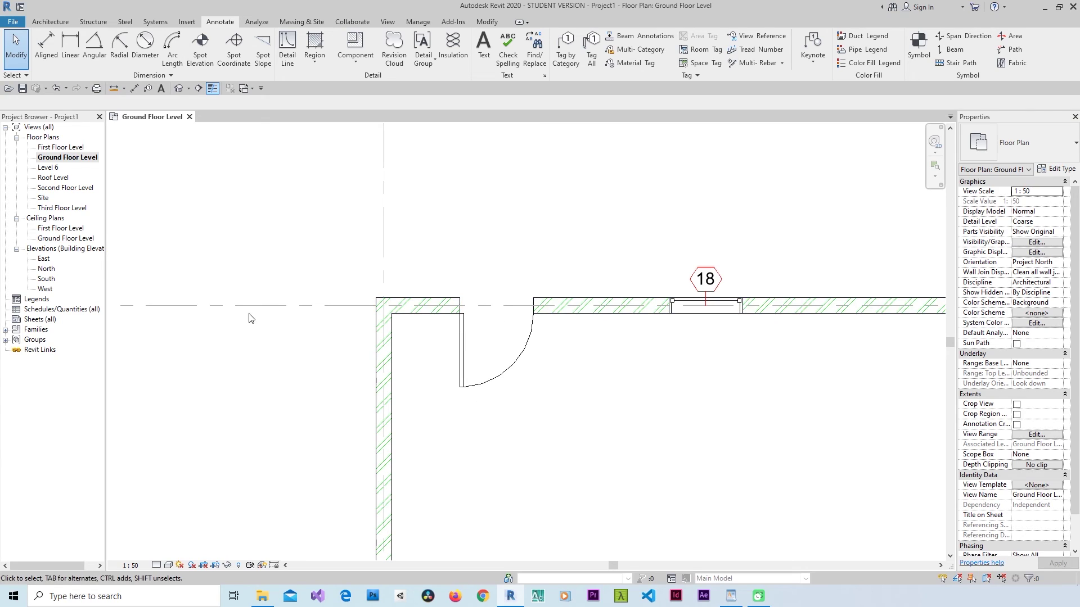
- Open the First Floor Level floor plan and examine how the walls and grid lines are displayed at the grid A/1 corner
double_click(62, 147)
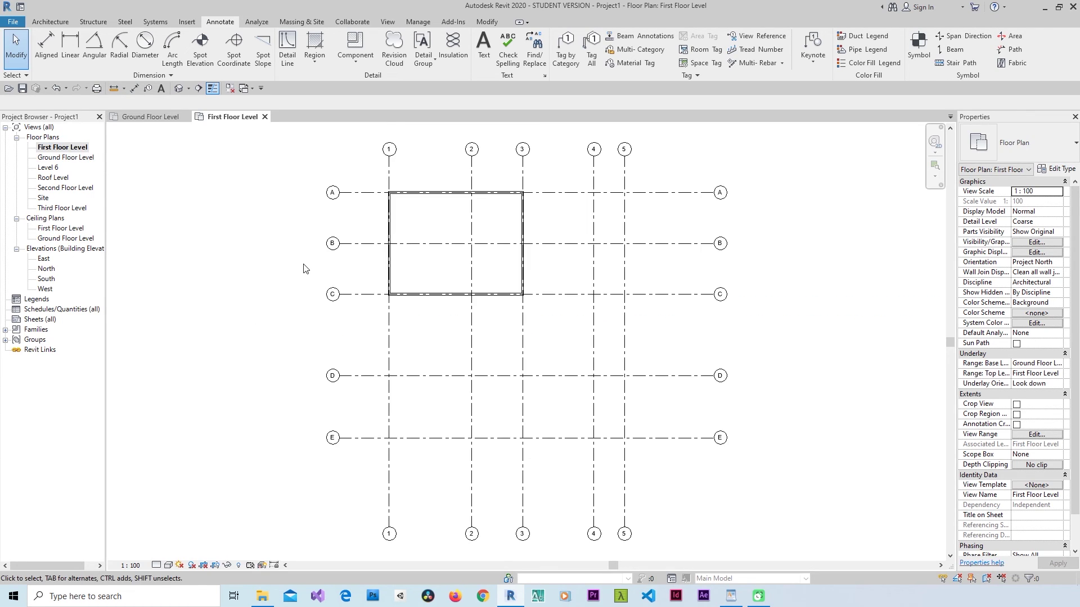
scroll(574, 218, up, 3)
scroll(573, 218, up, 2)
middle_drag(574, 440, 506, 445)
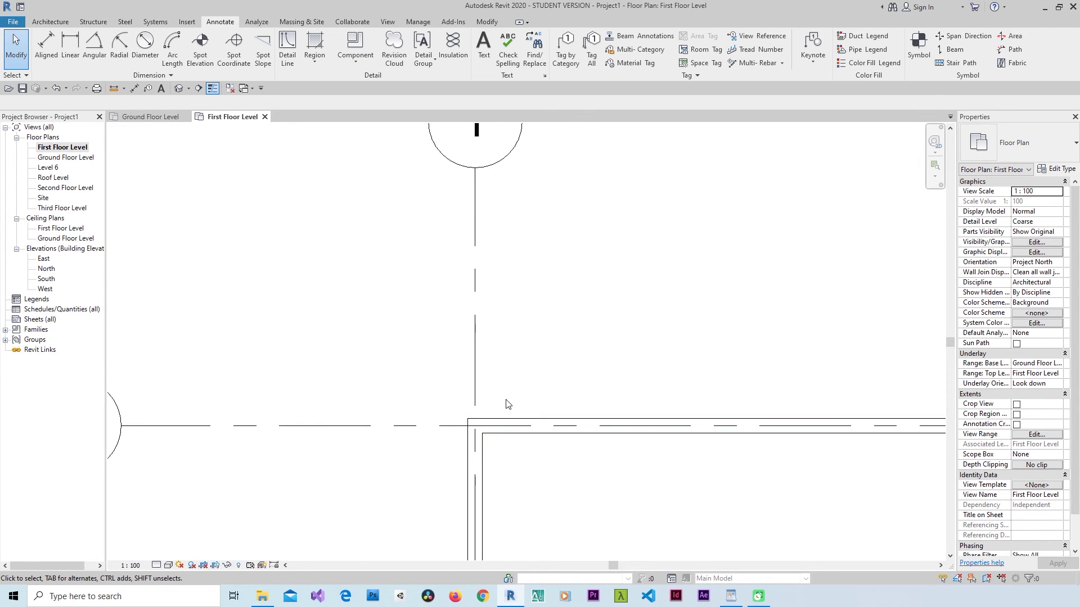
scroll(506, 404, up, 1)
- Review the Walls model category in the First Floor Level plan's Visibility/Graphic Overrides and close the settings without changes
key(v)
key(g)
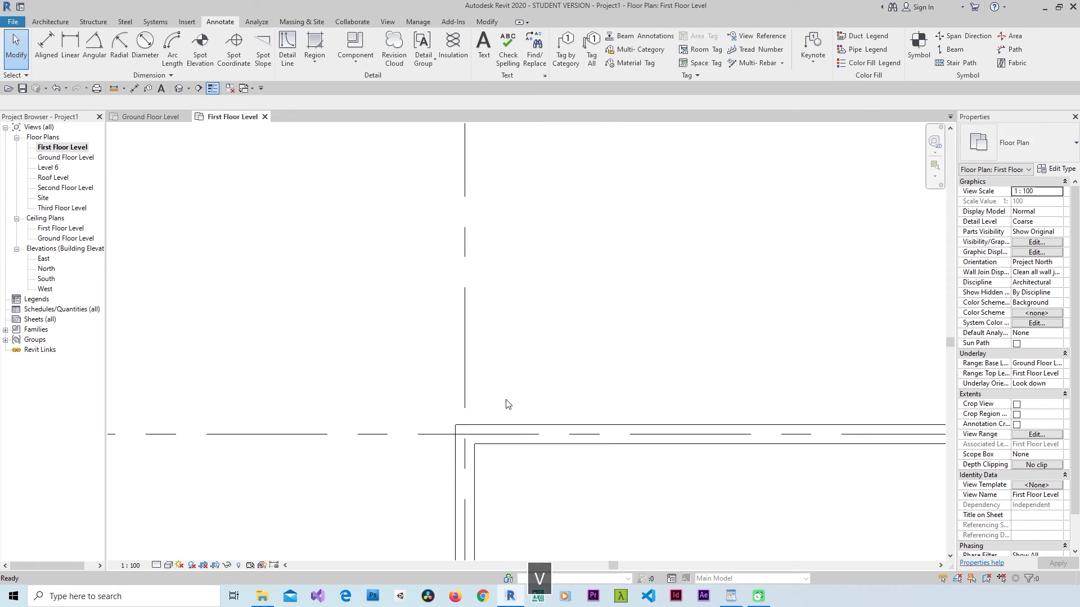
click(301, 320)
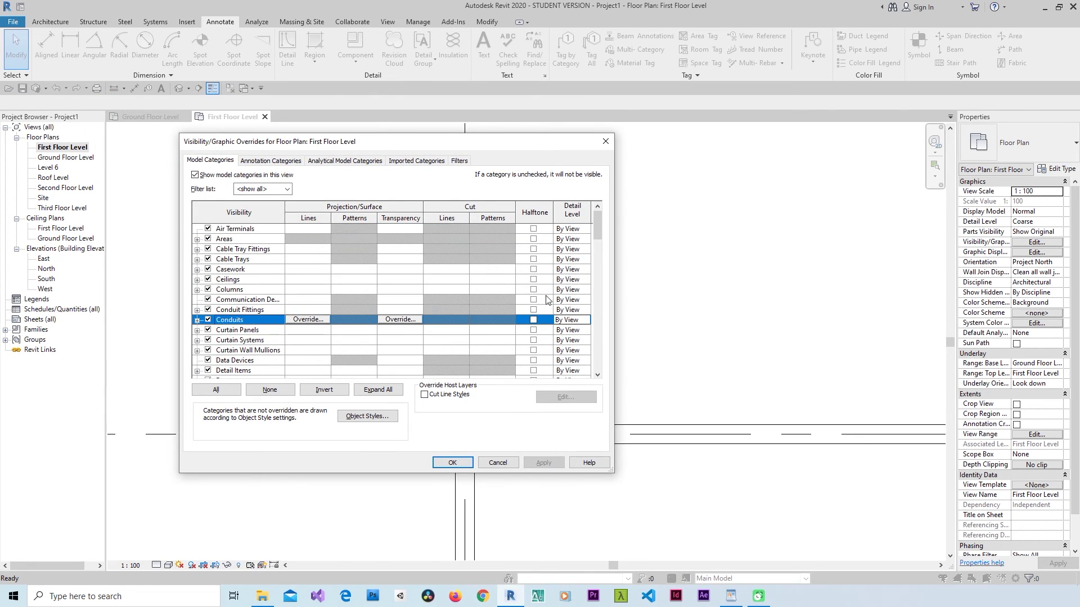
drag(593, 227, 596, 354)
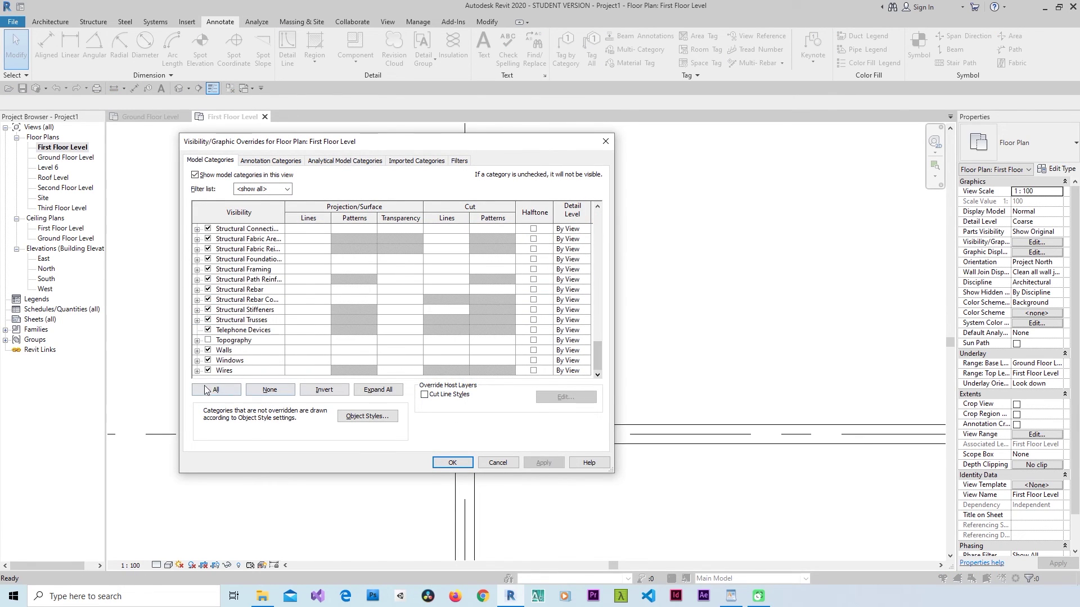
click(257, 352)
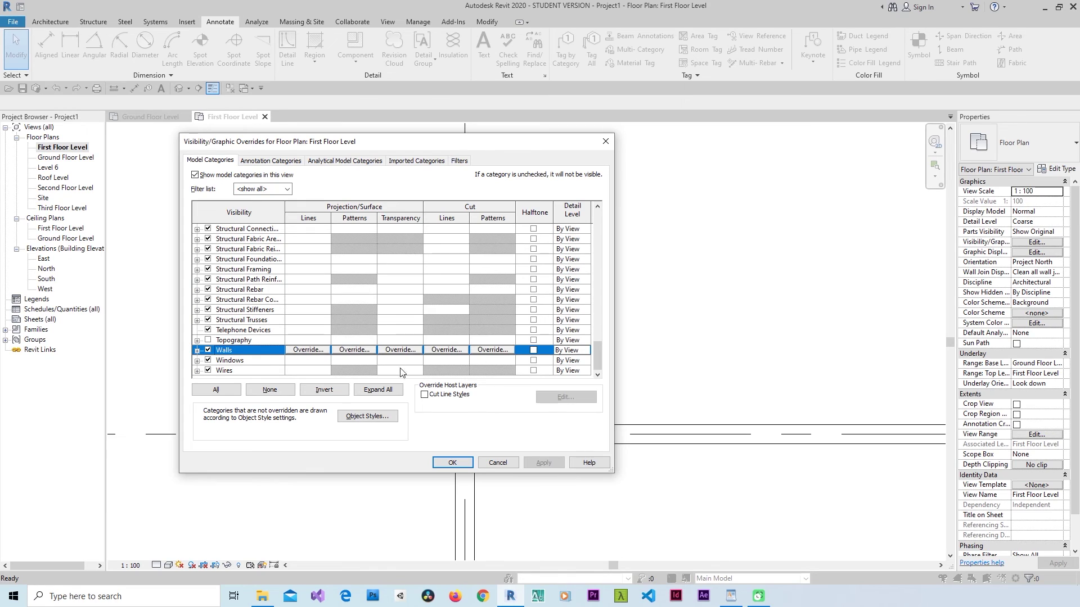
click(498, 462)
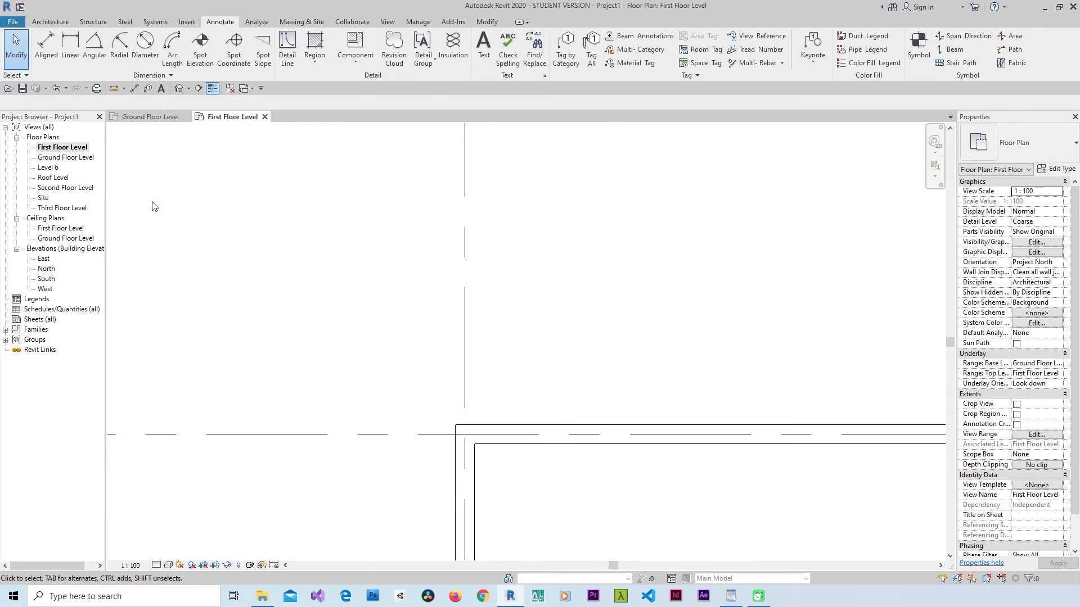
- Compare the wall and grid display of the Ground Floor Level and First Floor Level plans, ending in the Ground Floor Level plan
double_click(66, 158)
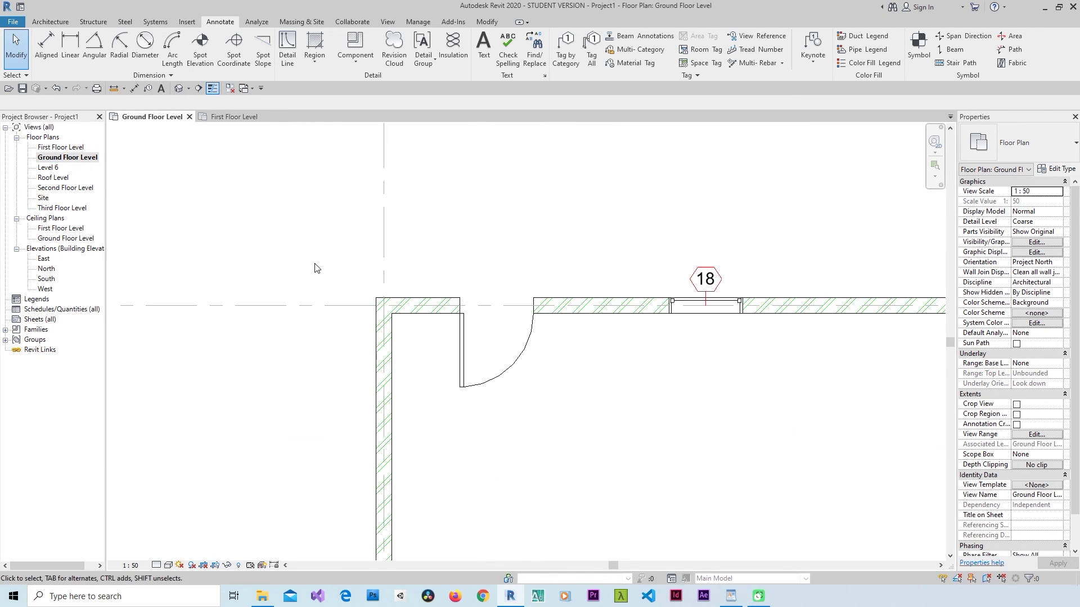
scroll(383, 310, up, 2)
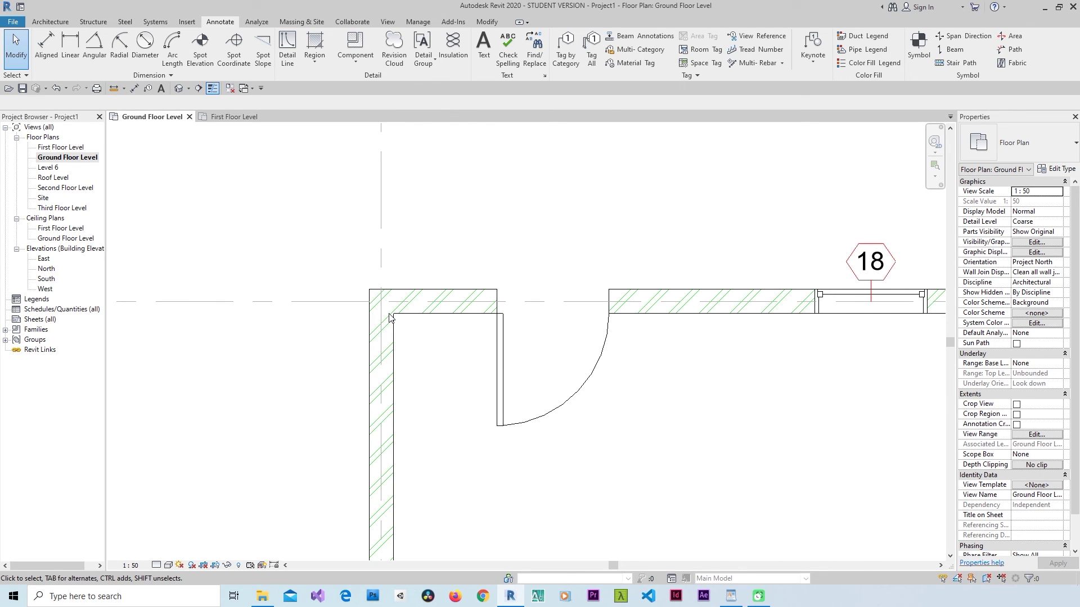
double_click(61, 148)
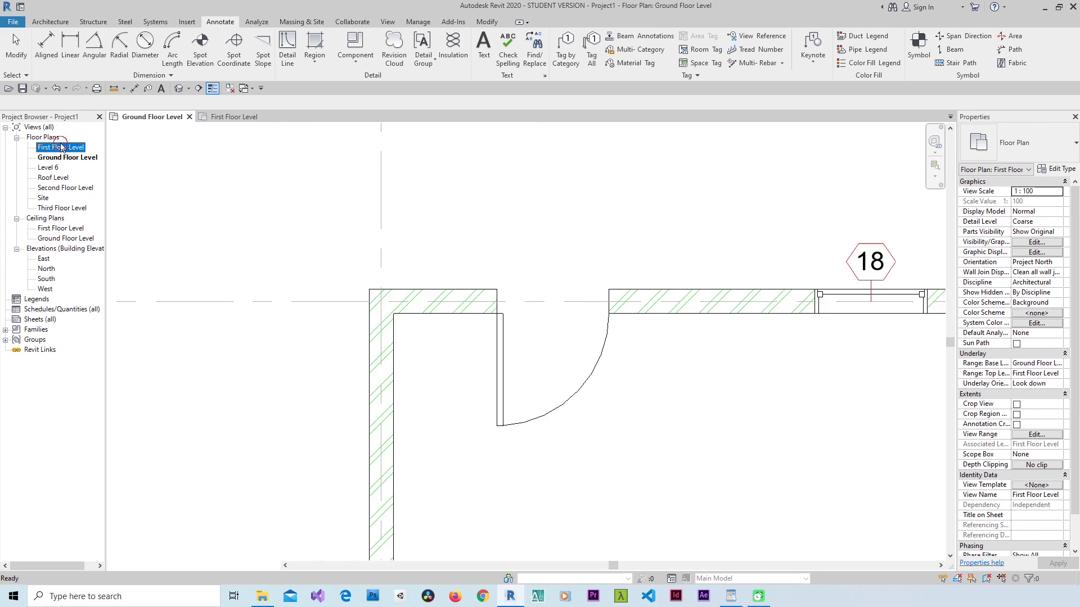
middle_drag(367, 309, 339, 277)
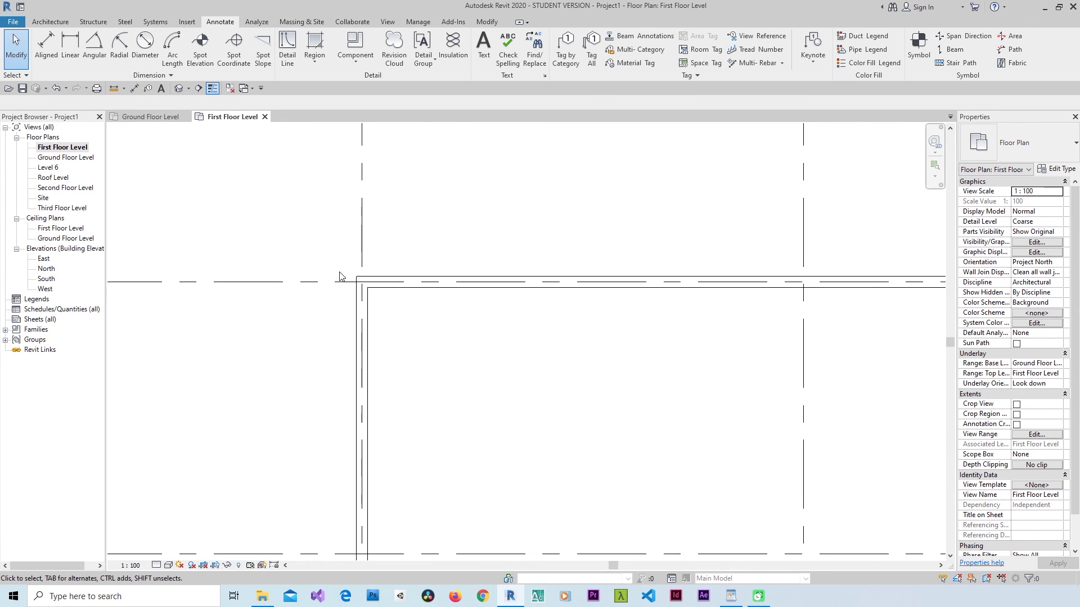
scroll(339, 277, down, 2)
middle_drag(328, 234, 390, 294)
scroll(389, 294, down, 1)
scroll(392, 298, down, 1)
double_click(66, 158)
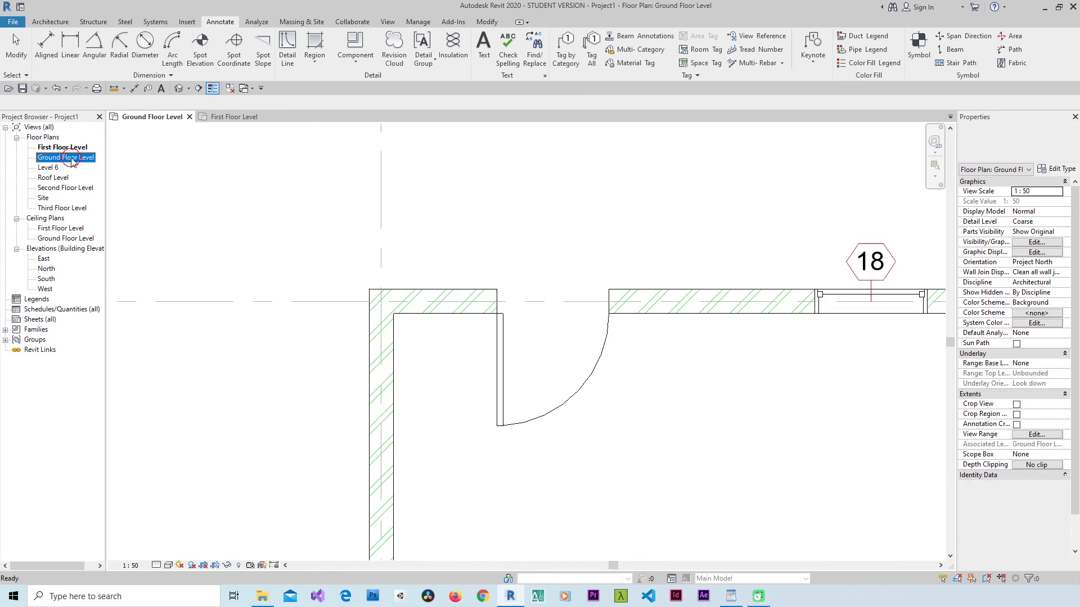
scroll(370, 334, down, 5)
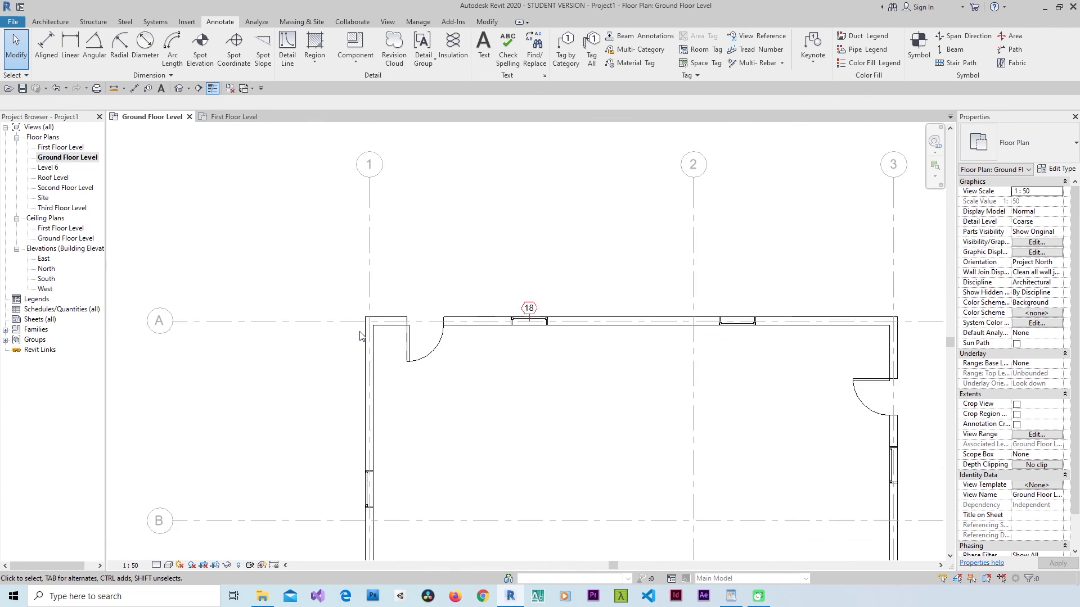